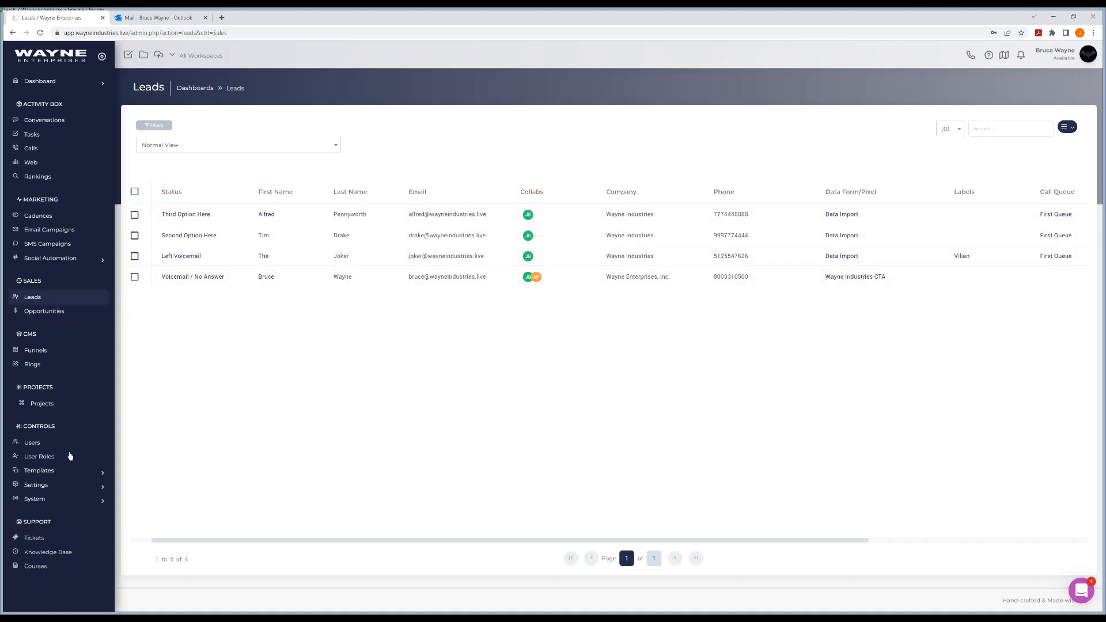
From Templates > Meetings, open the Add a New Meeting dialog with Create Meeting Page
click(70, 470)
scroll(67, 441, down, 1)
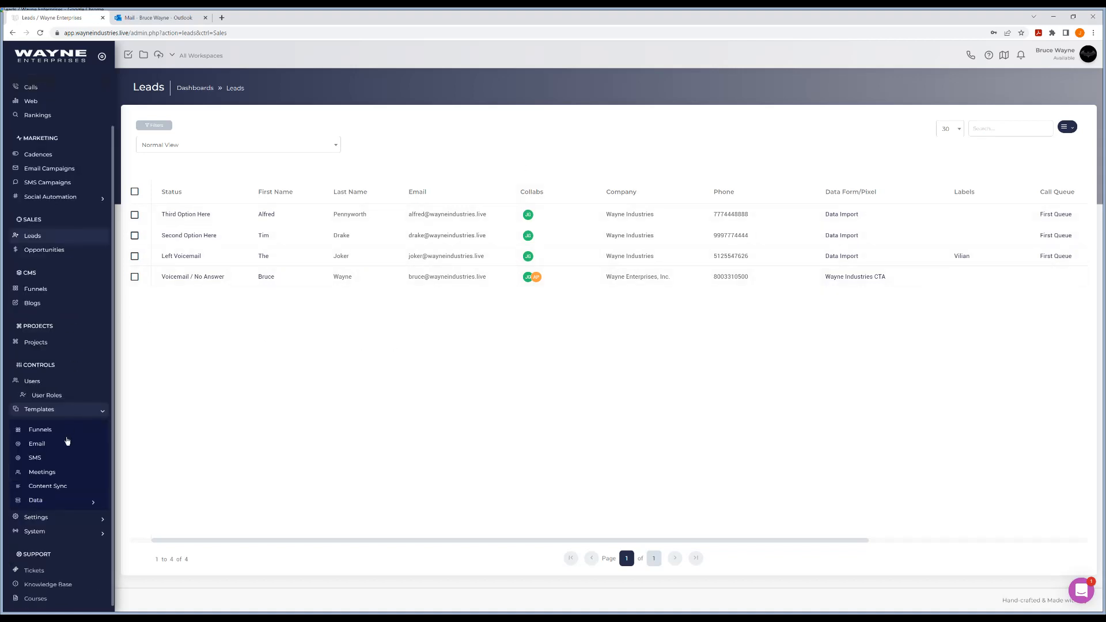
click(51, 472)
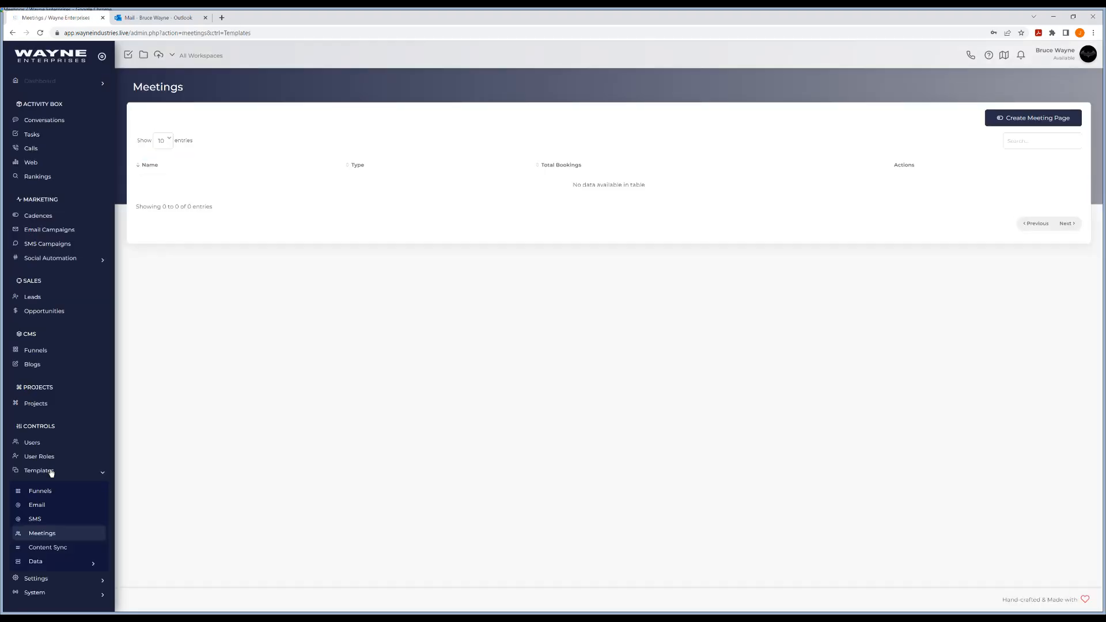
click(1026, 118)
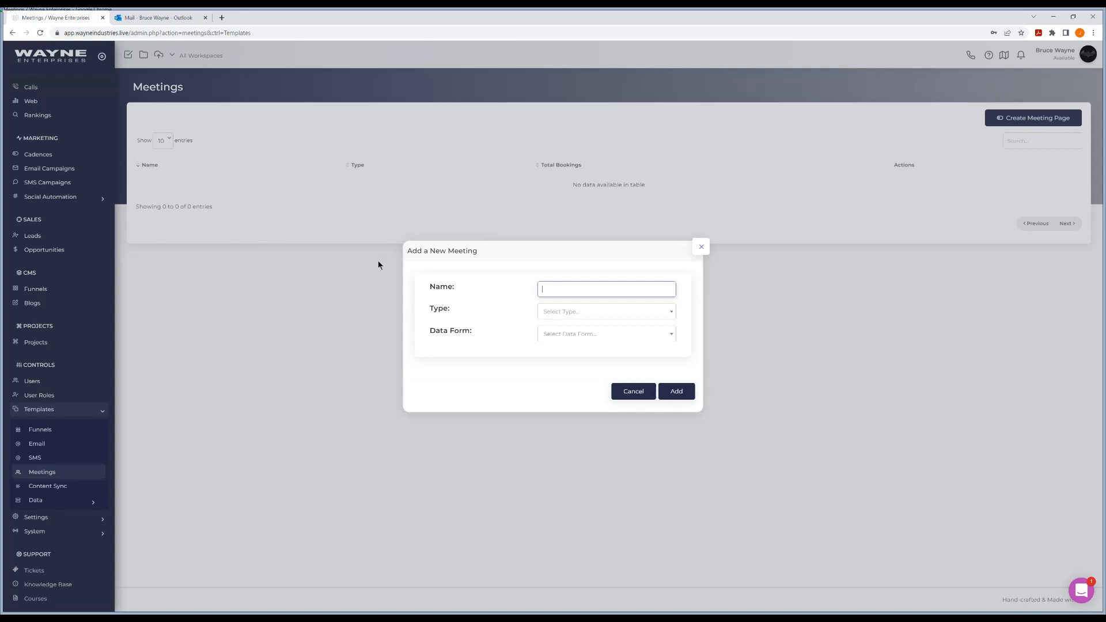
click(599, 312)
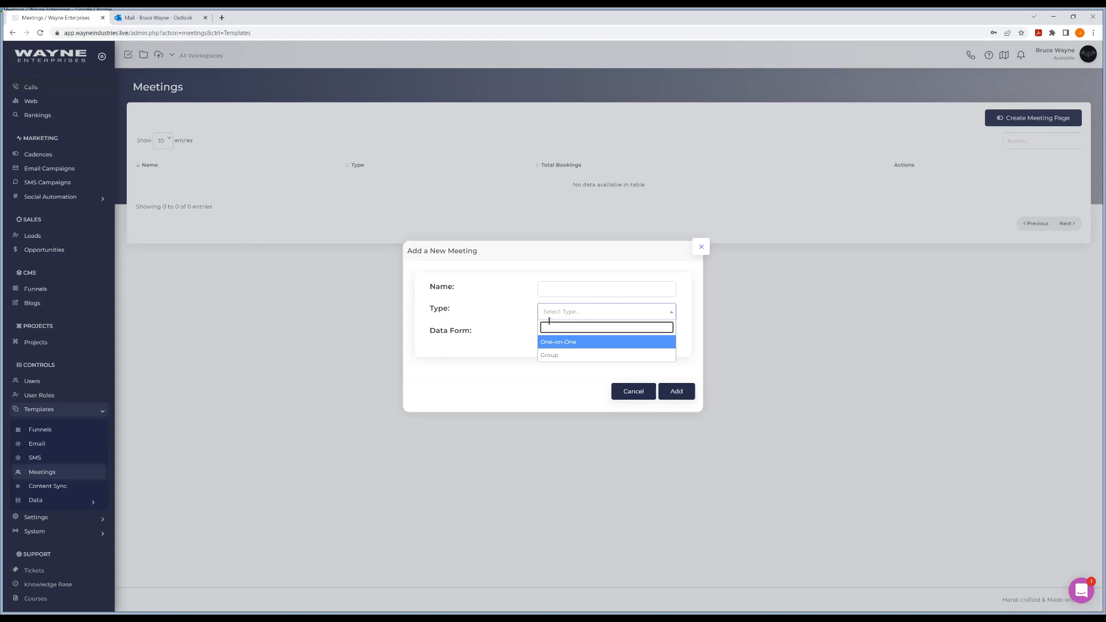
click(499, 293)
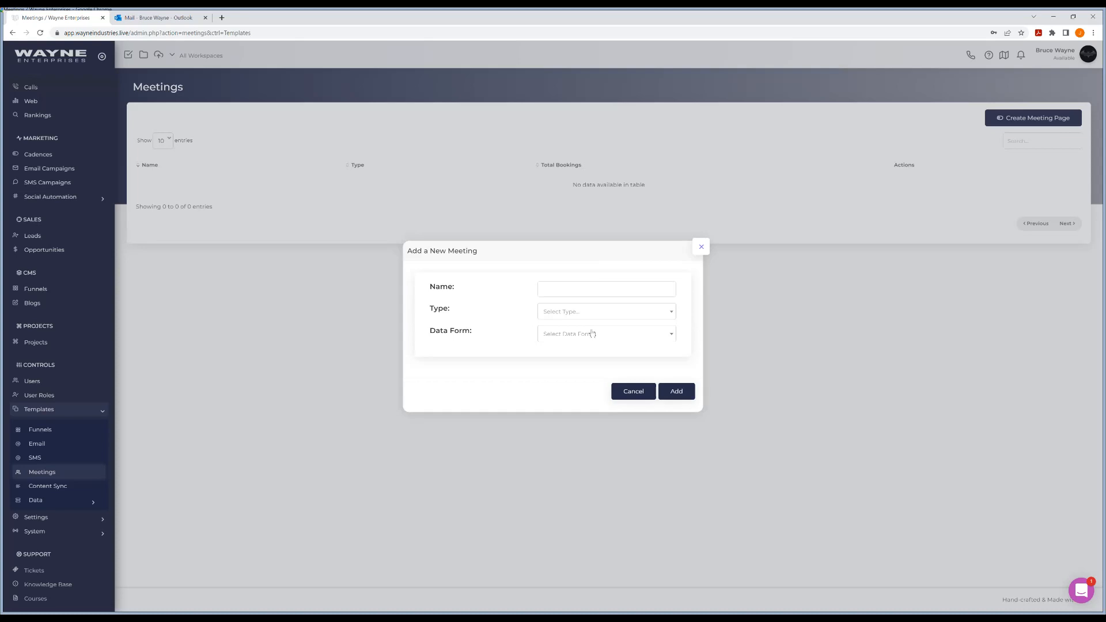
click(592, 334)
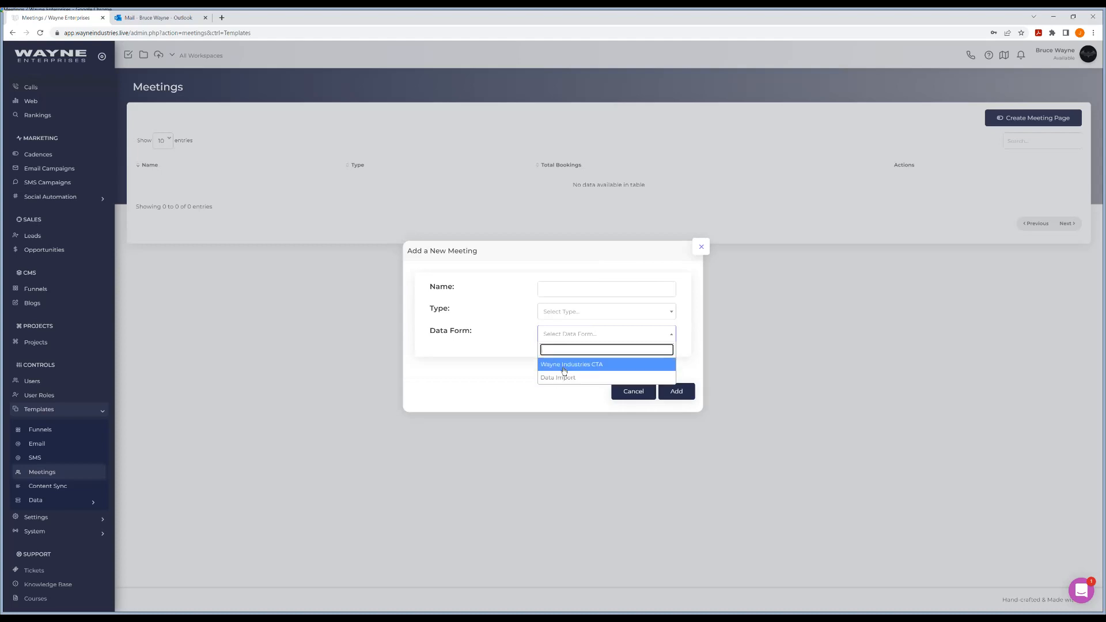
click(500, 358)
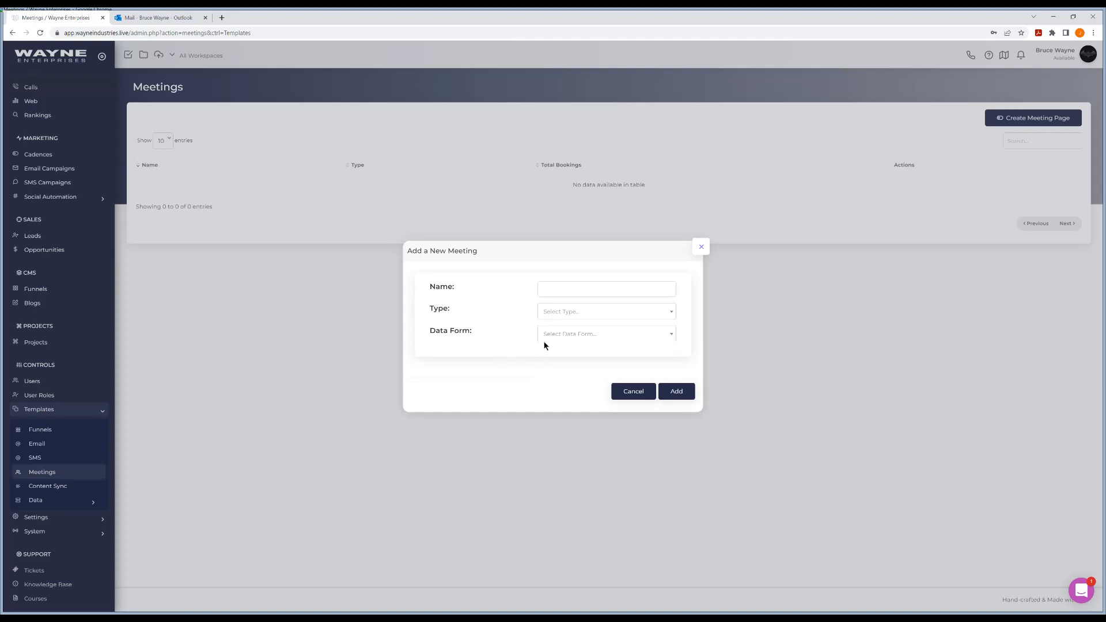
Discard the new meeting dialog and review the Wayne Industries CTA form under Data Forms
click(701, 251)
click(45, 501)
click(55, 519)
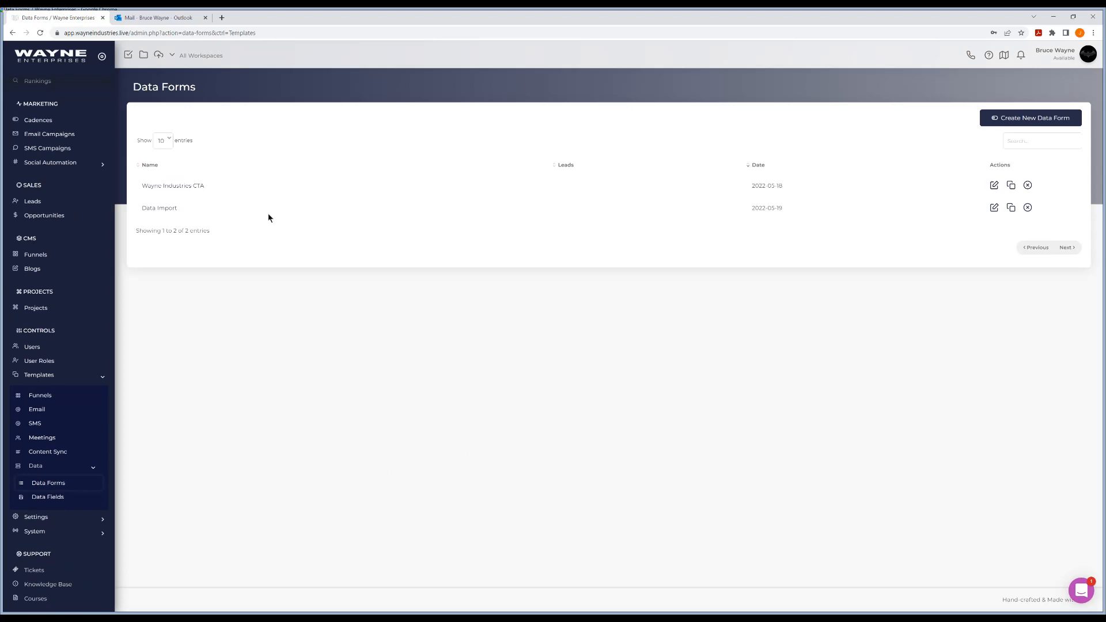
click(174, 186)
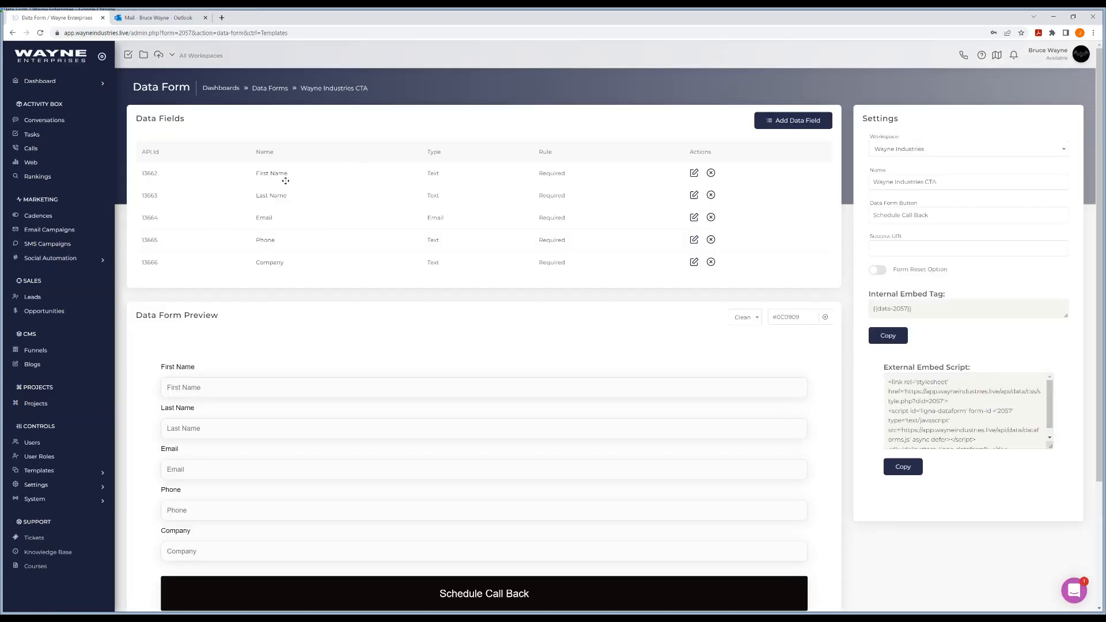
click(12, 33)
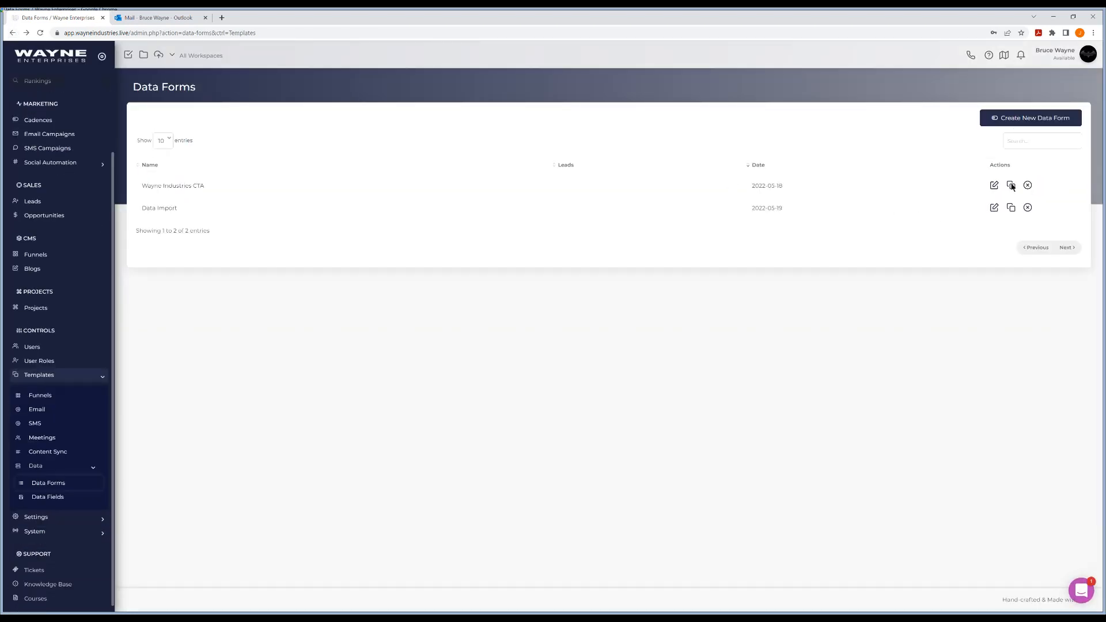
Clone Wayne Industries CTA as 'Meeting Page' in the Wayne Industries workspace
click(1011, 186)
click(569, 326)
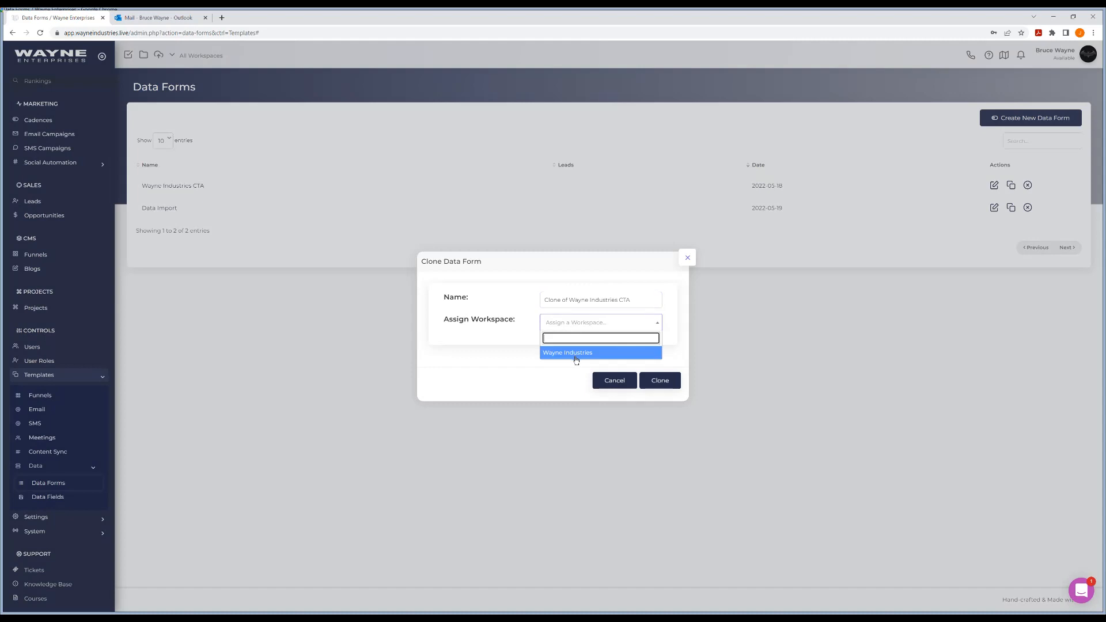
click(572, 325)
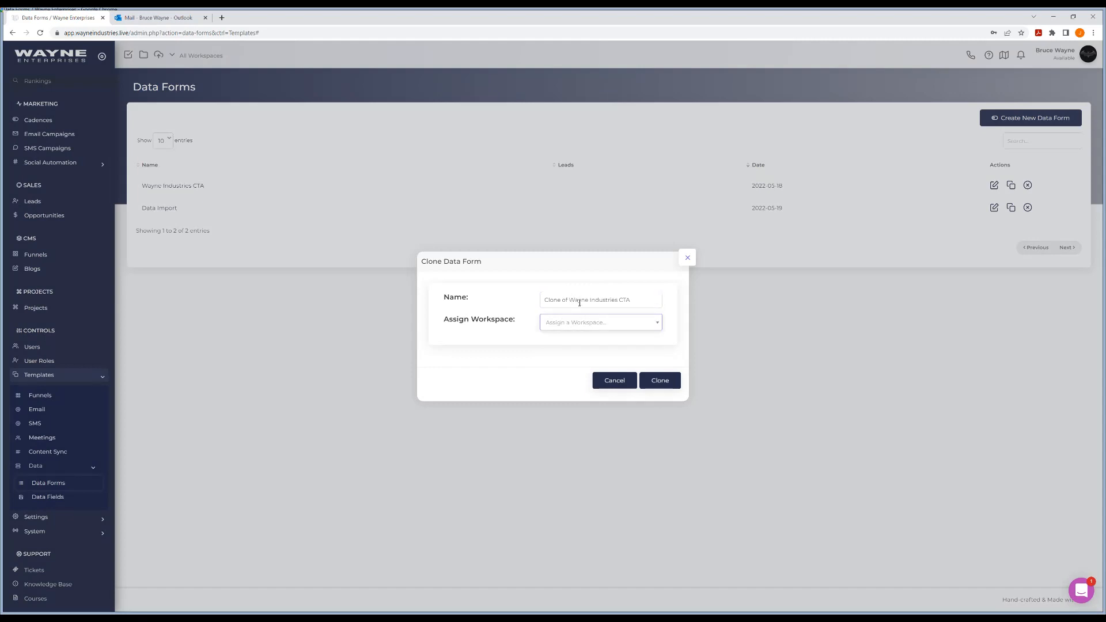
drag(643, 298, 506, 288)
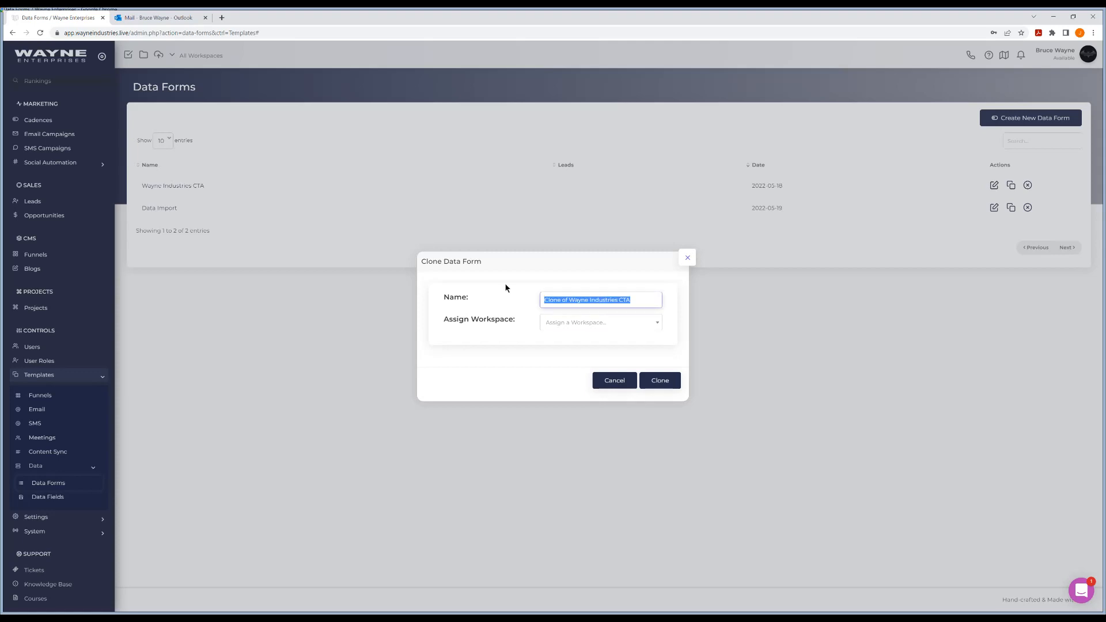
text(Meeting pag)
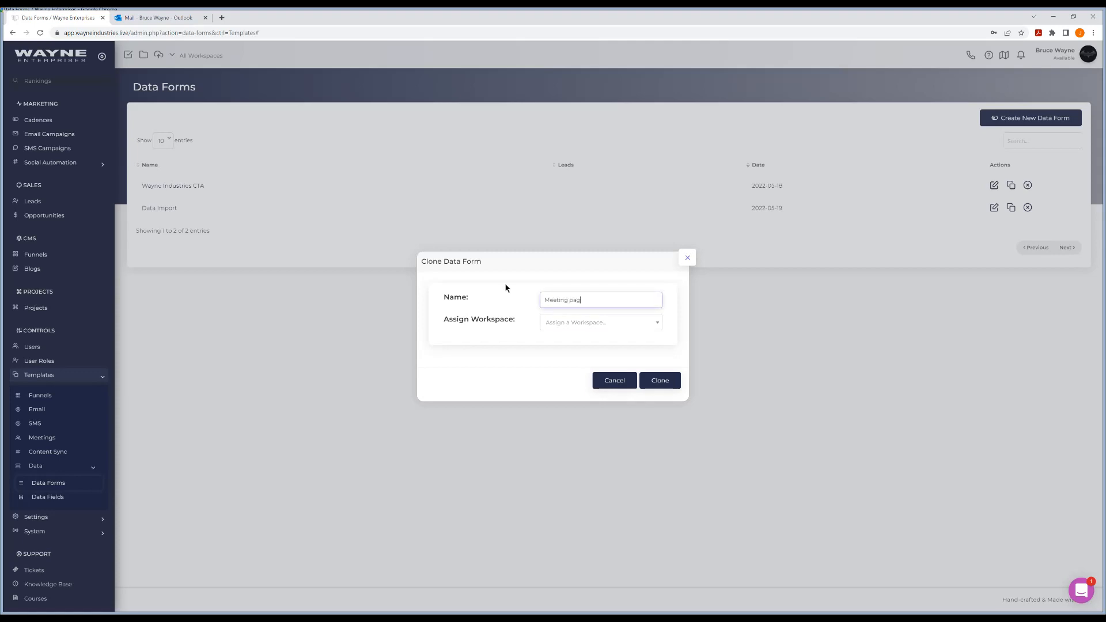
key(BackSpace)
key(BackSpace)
key(BackSpace)
text(Page)
click(573, 326)
click(568, 351)
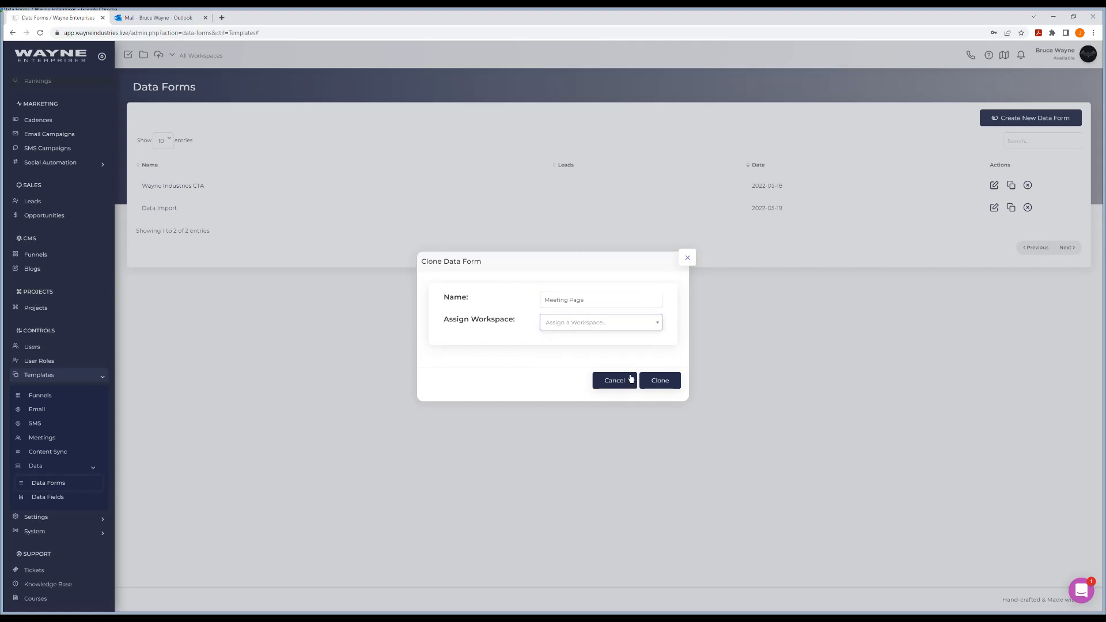
click(660, 380)
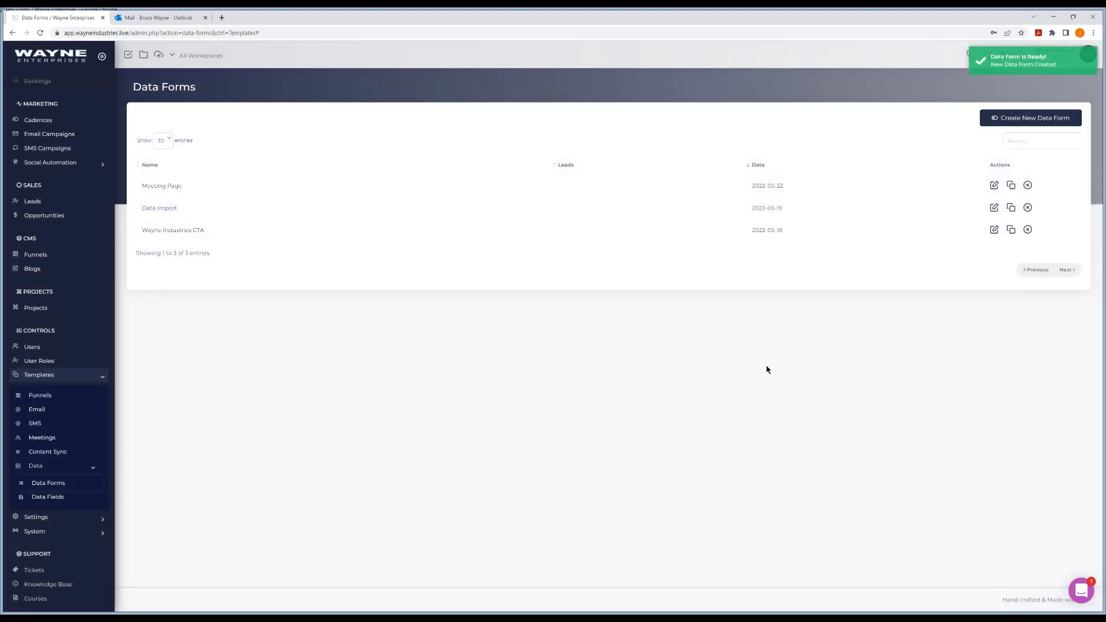
Inspect the Meeting Page form's fields, then go back to the empty Meetings templates list
click(155, 187)
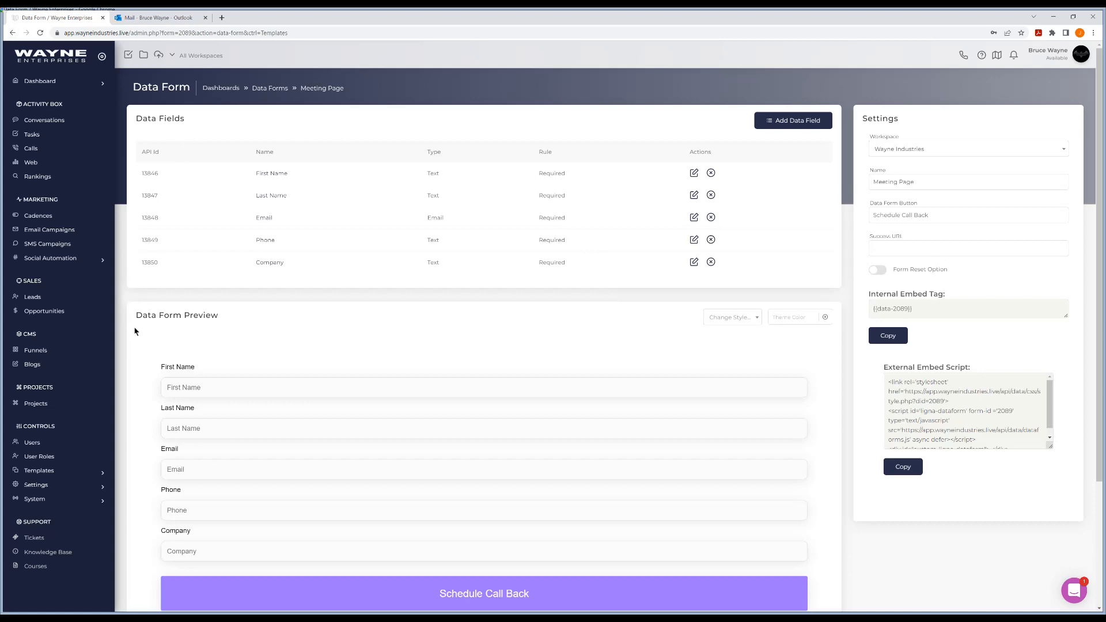
click(58, 471)
scroll(75, 391, down, 1)
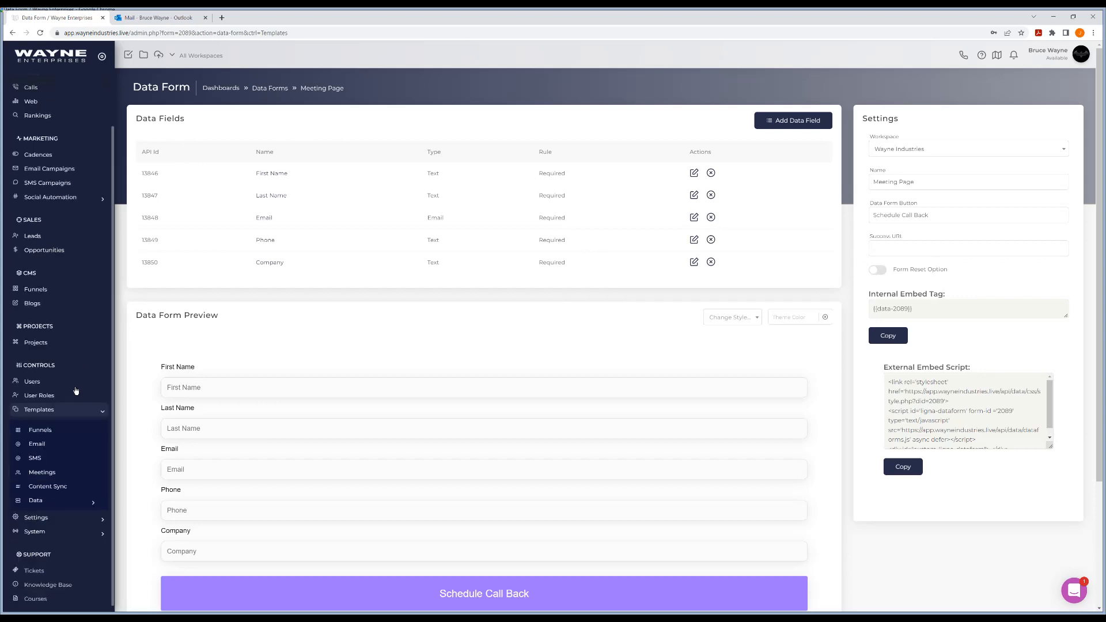
click(51, 472)
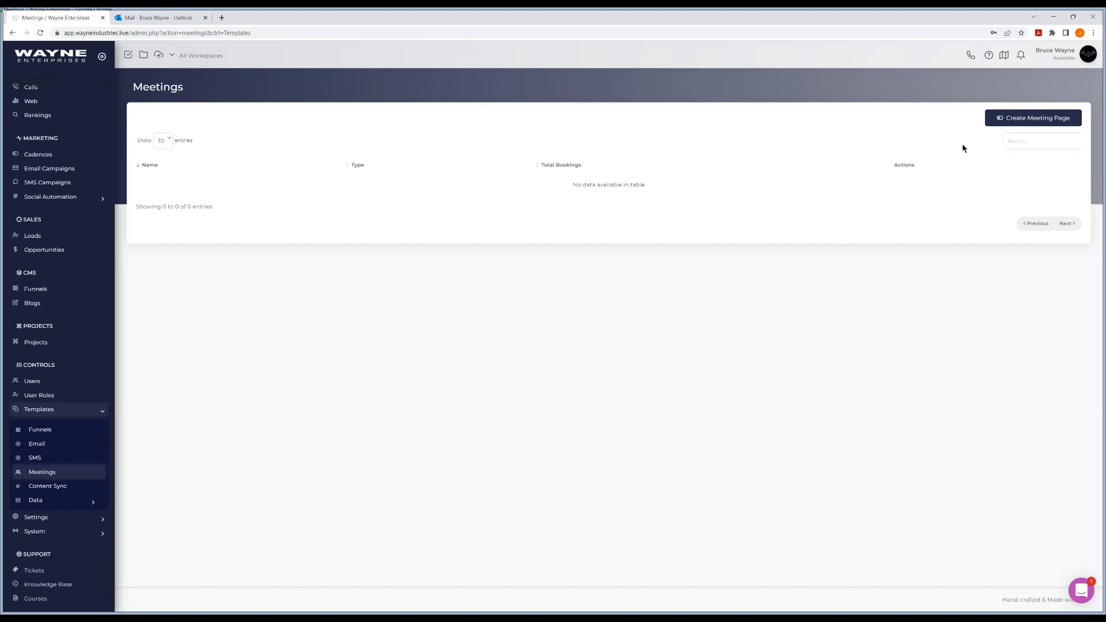
Add 'First Meeting Page' as a One-on-One meeting using the Meeting Page data form
click(1002, 118)
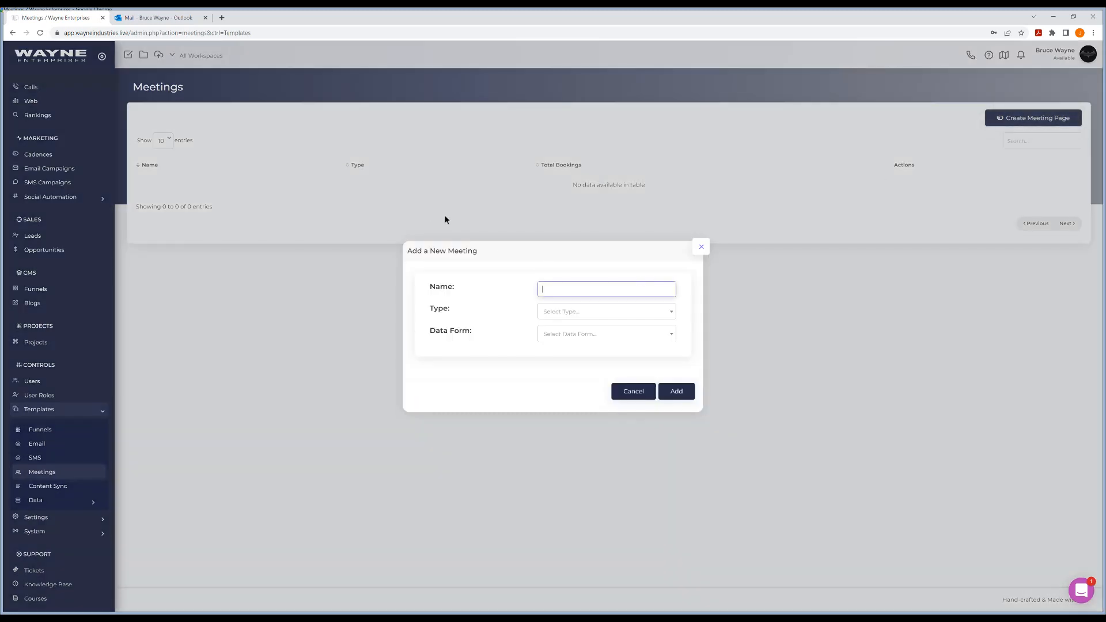
text(Filst Meeting Page)
click(583, 312)
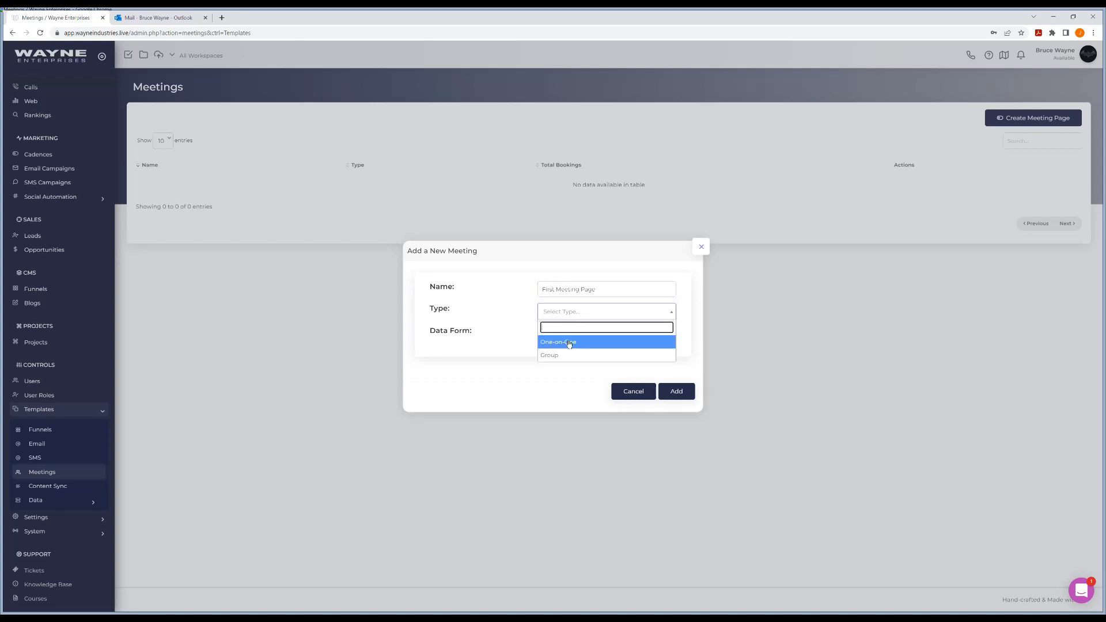
click(568, 343)
click(573, 336)
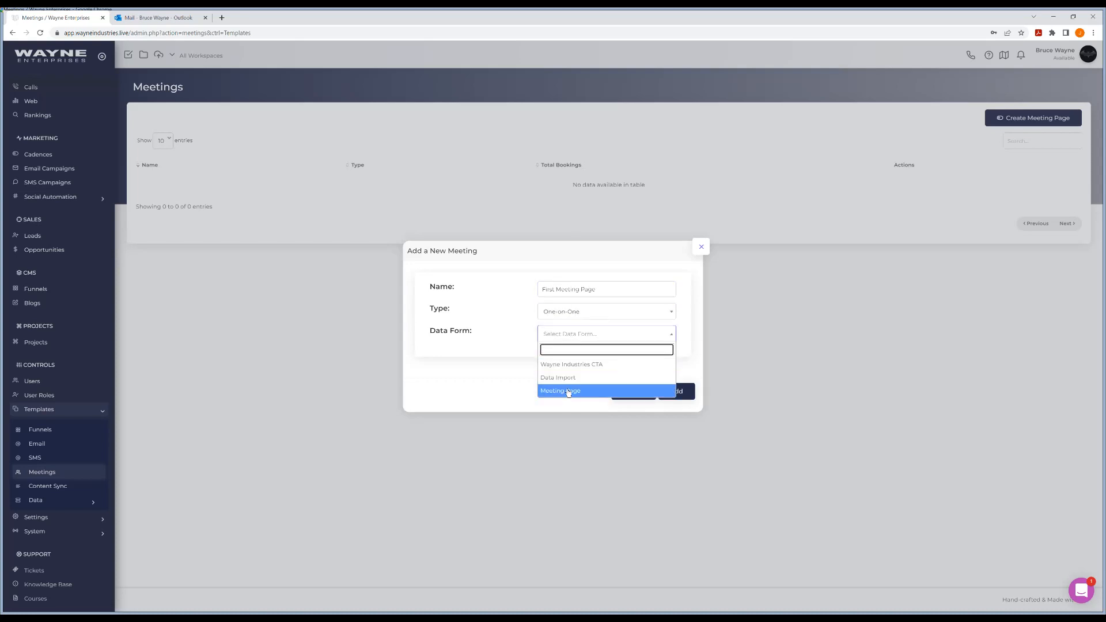
click(568, 392)
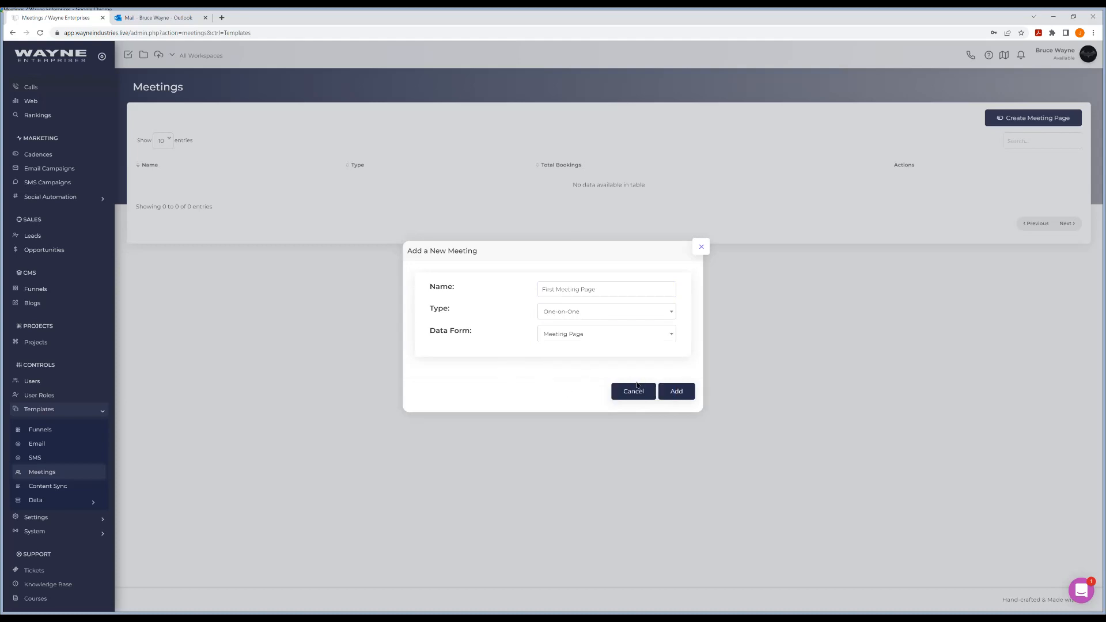
click(677, 394)
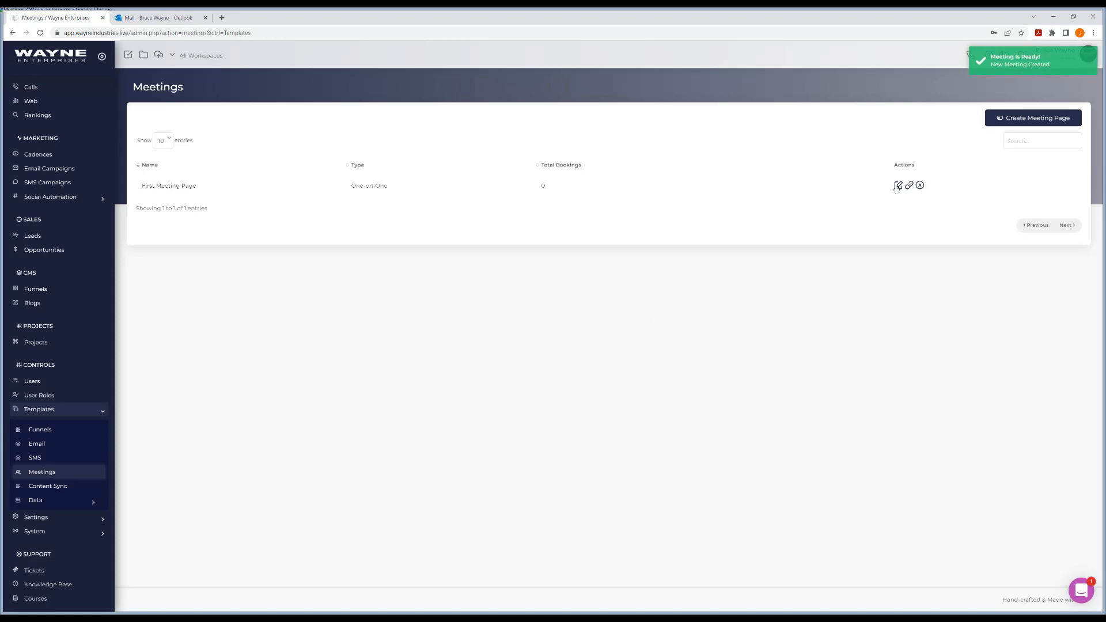
click(155, 187)
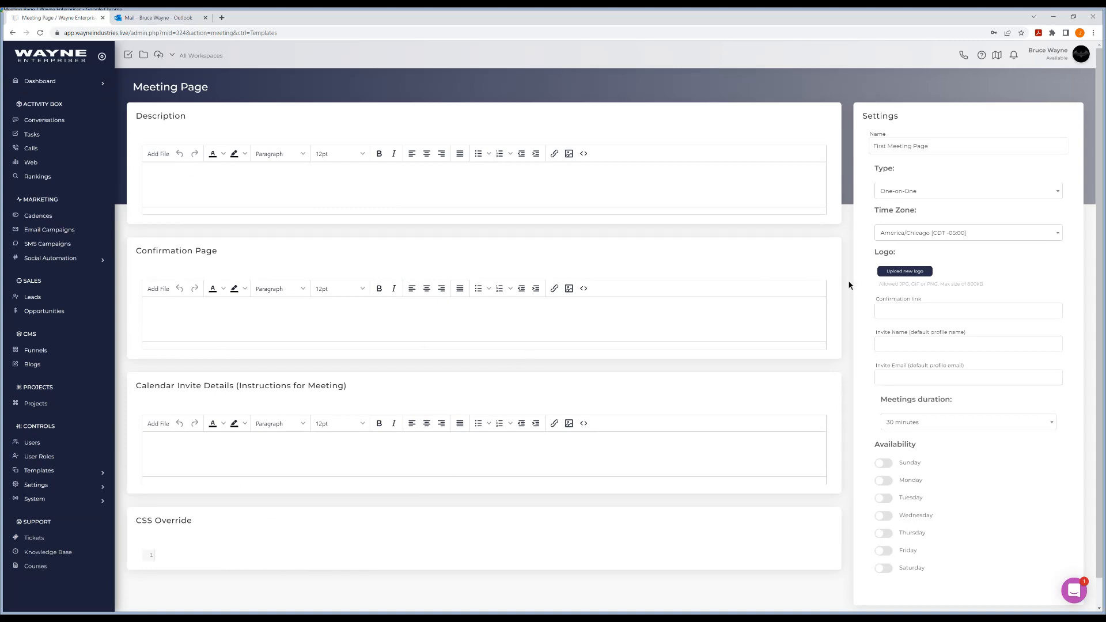
scroll(938, 405, down, 1)
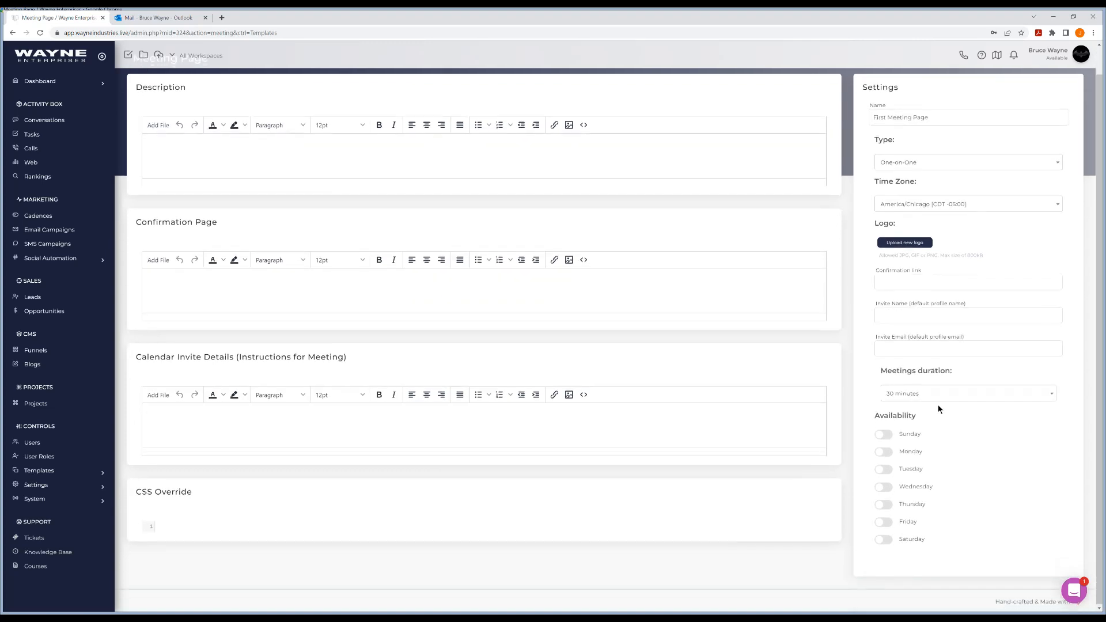
scroll(938, 405, up, 1)
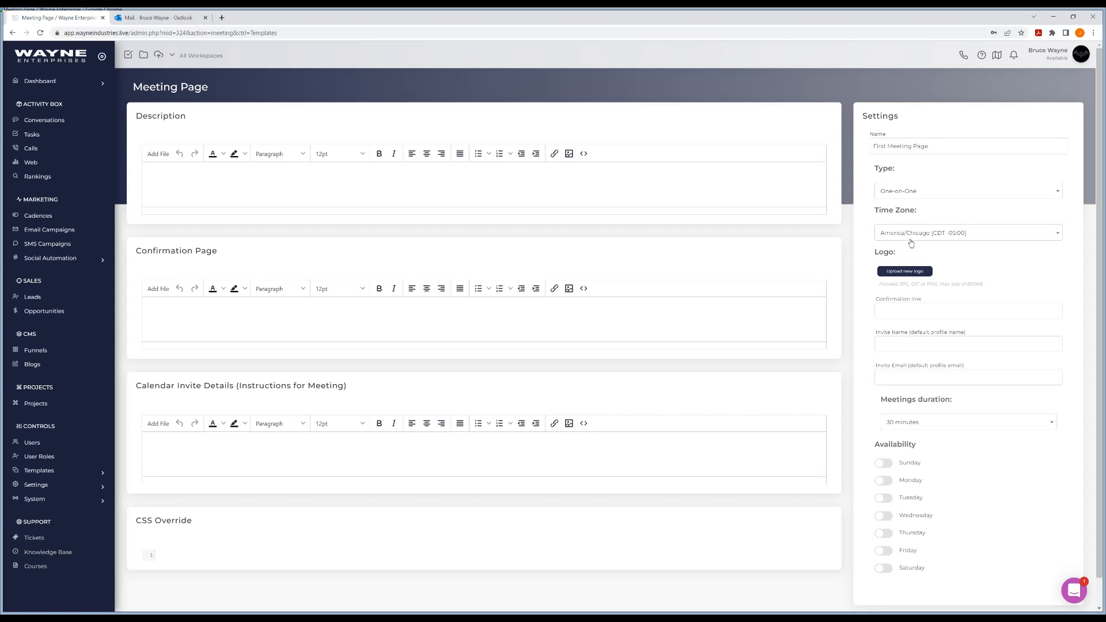
Upload login_logo.png from the Images folder as the meeting page logo
click(905, 271)
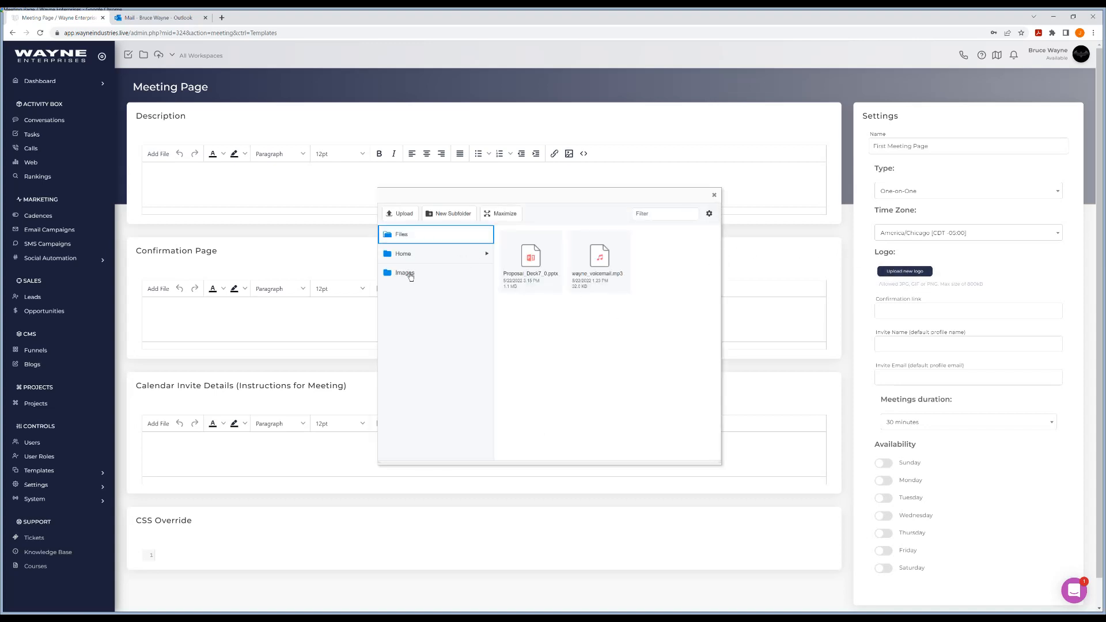
click(409, 274)
click(653, 325)
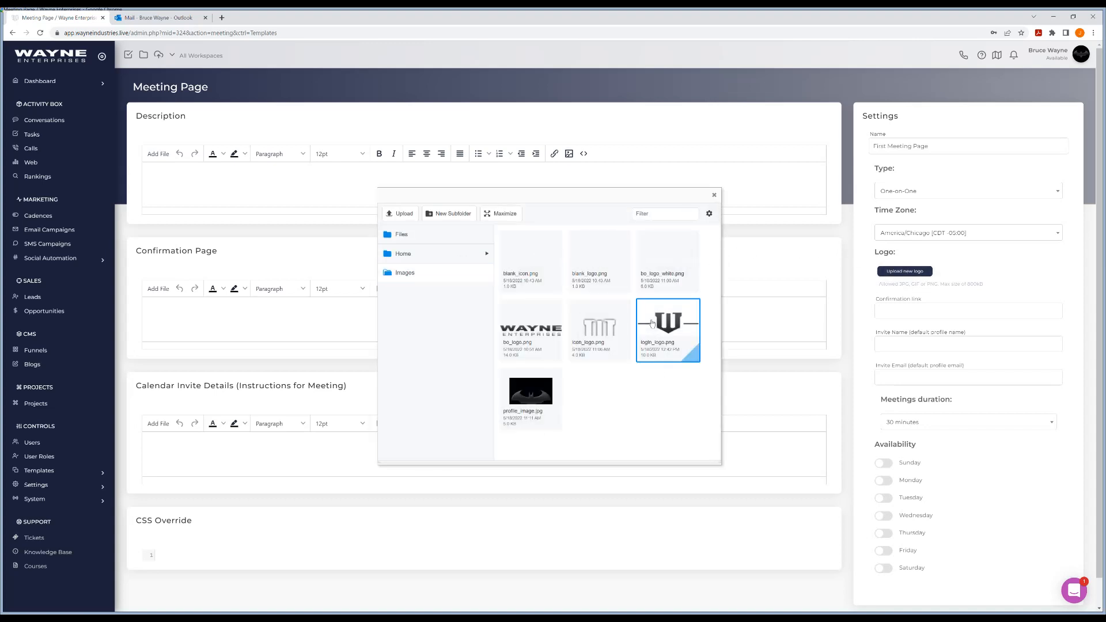
click(405, 216)
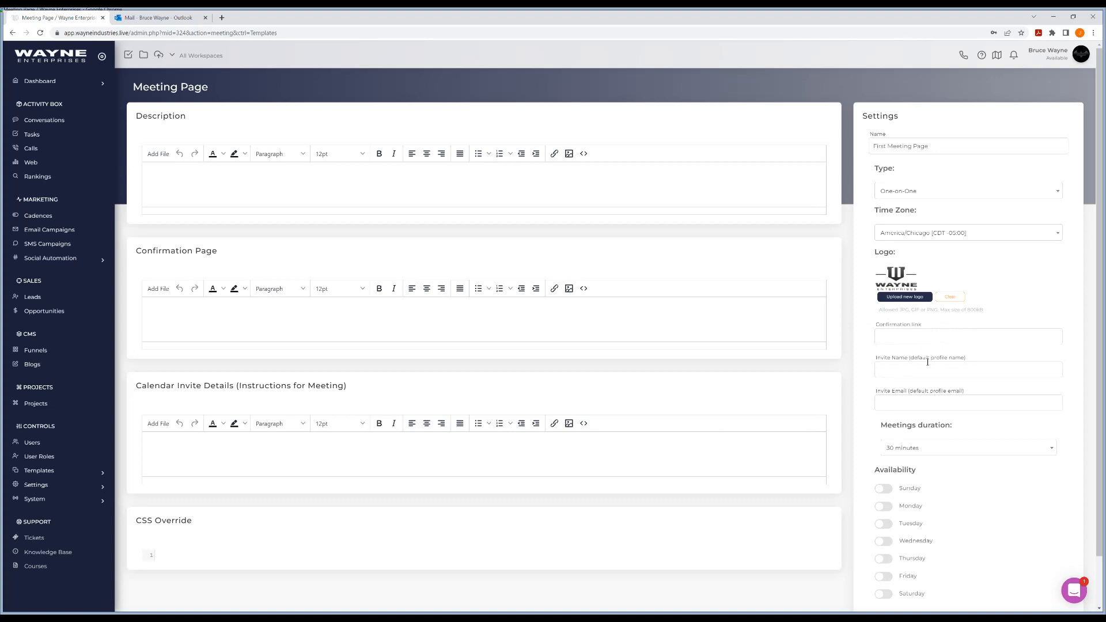
scroll(928, 362, down, 1)
scroll(949, 365, up, 1)
scroll(982, 341, down, 1)
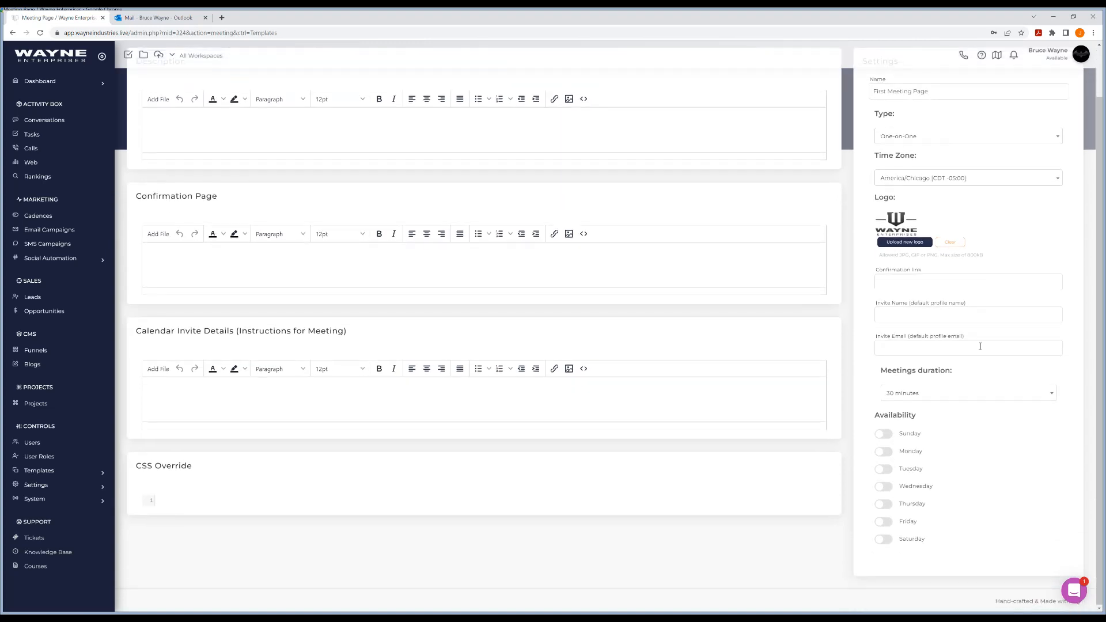
click(930, 395)
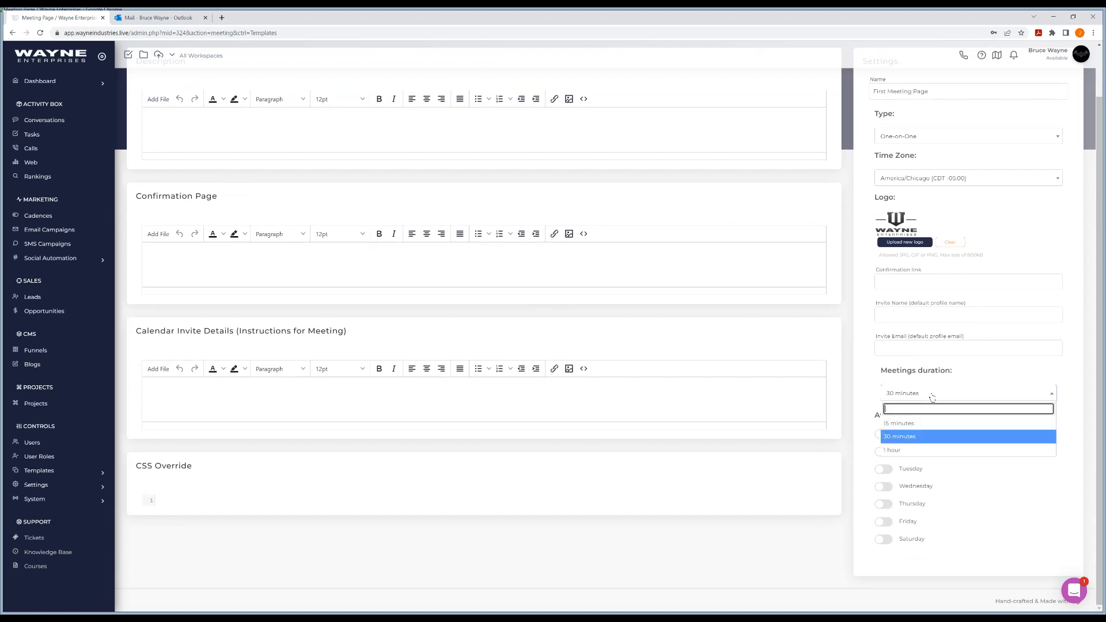
click(984, 389)
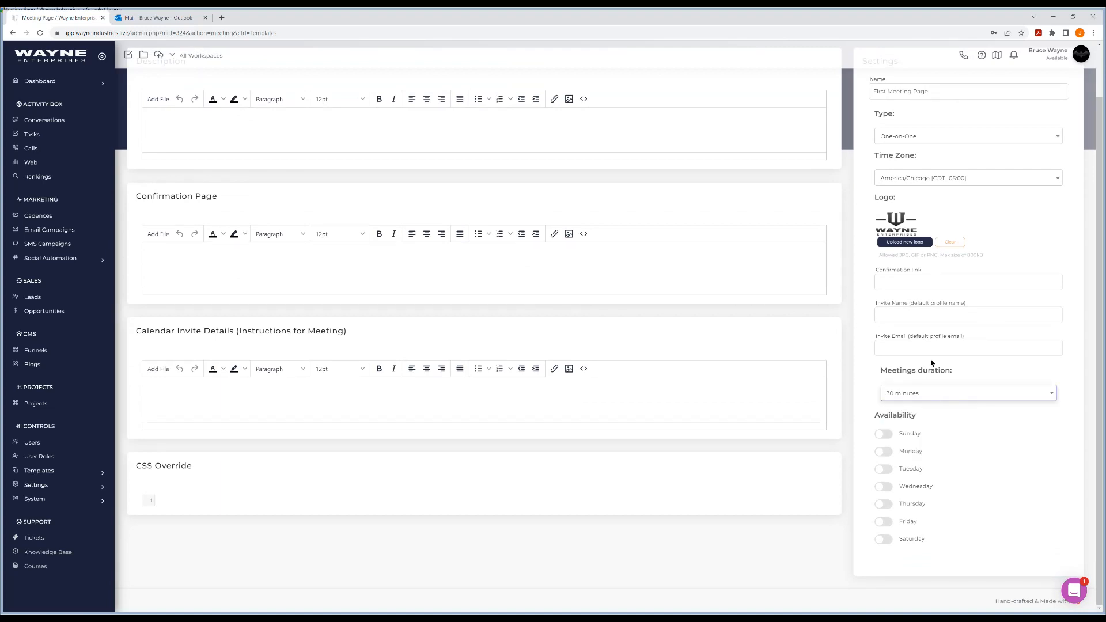
Enable Monday 8:00 AM–2:30 PM and Tuesday 2:30 PM–5:00 PM availability
click(885, 452)
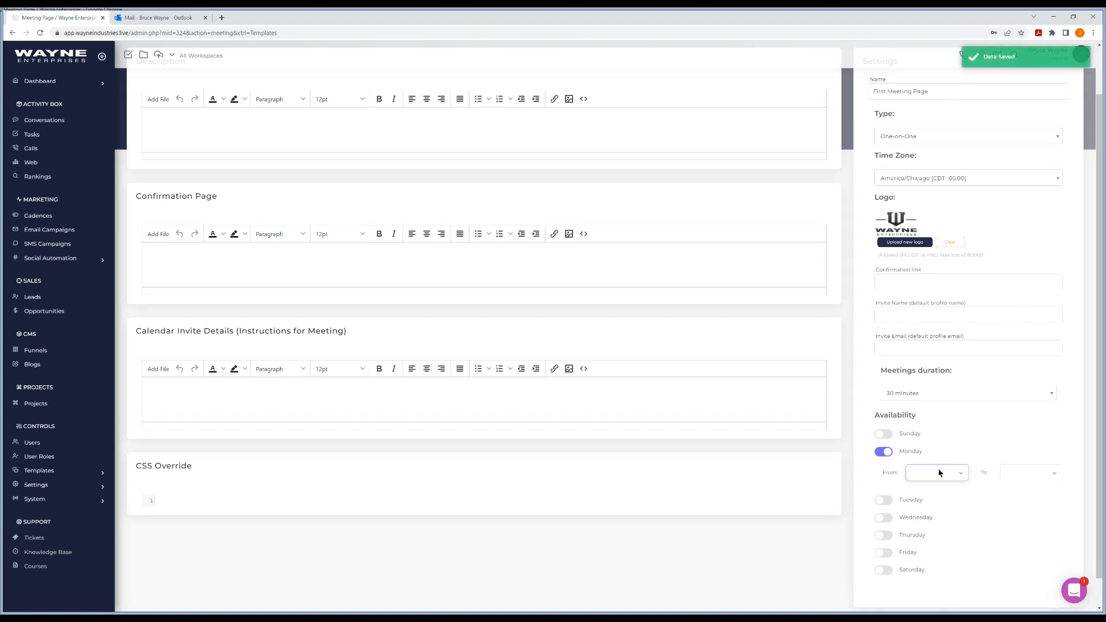
click(931, 336)
click(1010, 472)
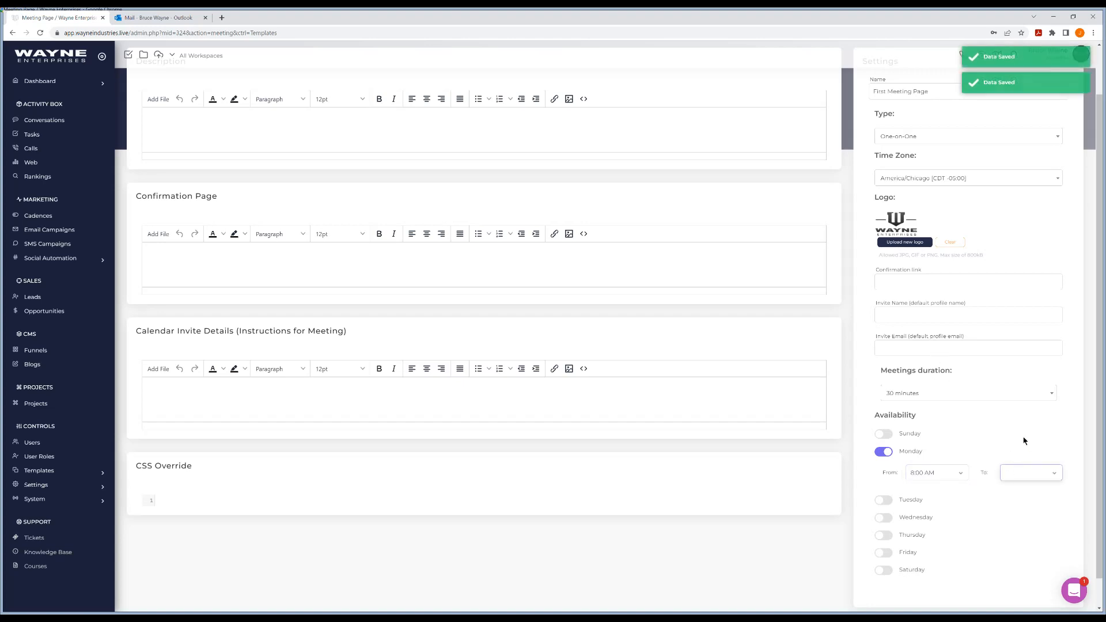
click(1016, 431)
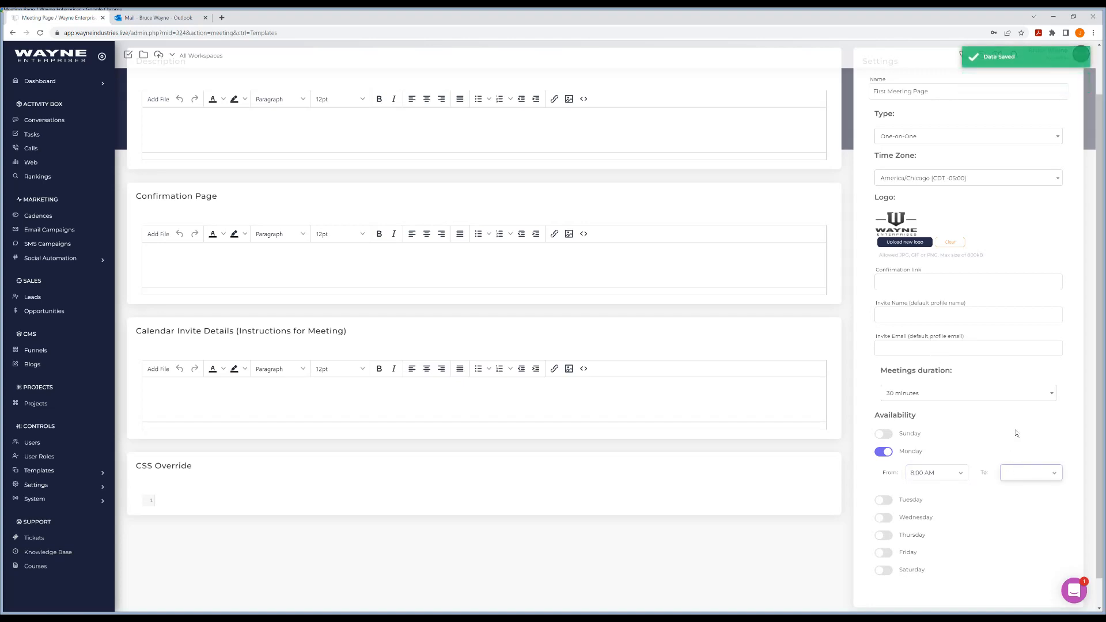
click(885, 501)
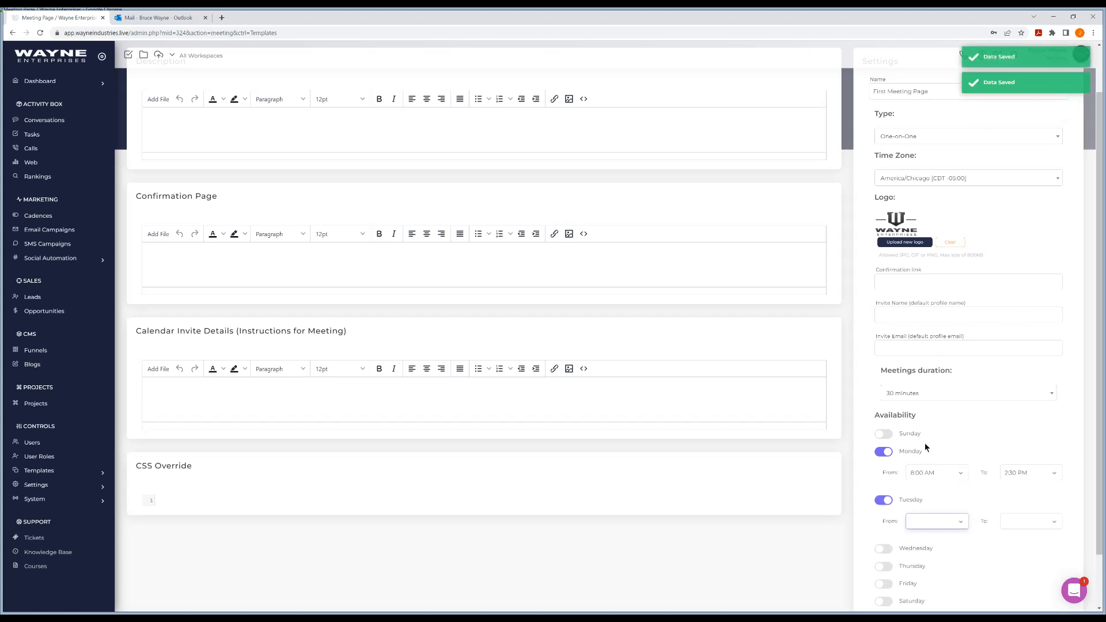
click(928, 408)
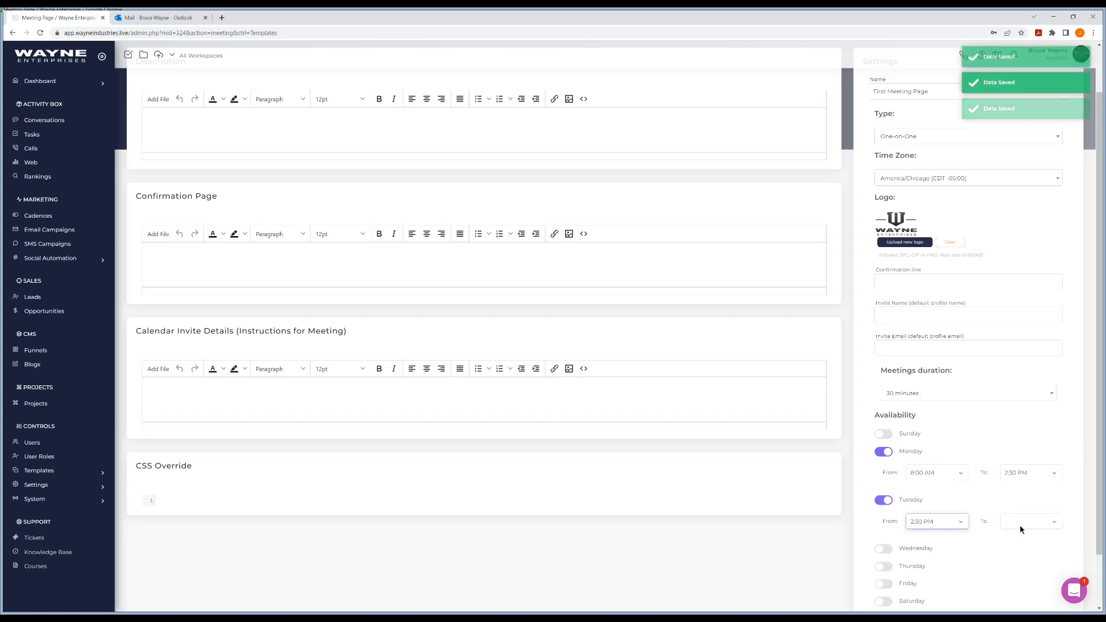
click(1021, 524)
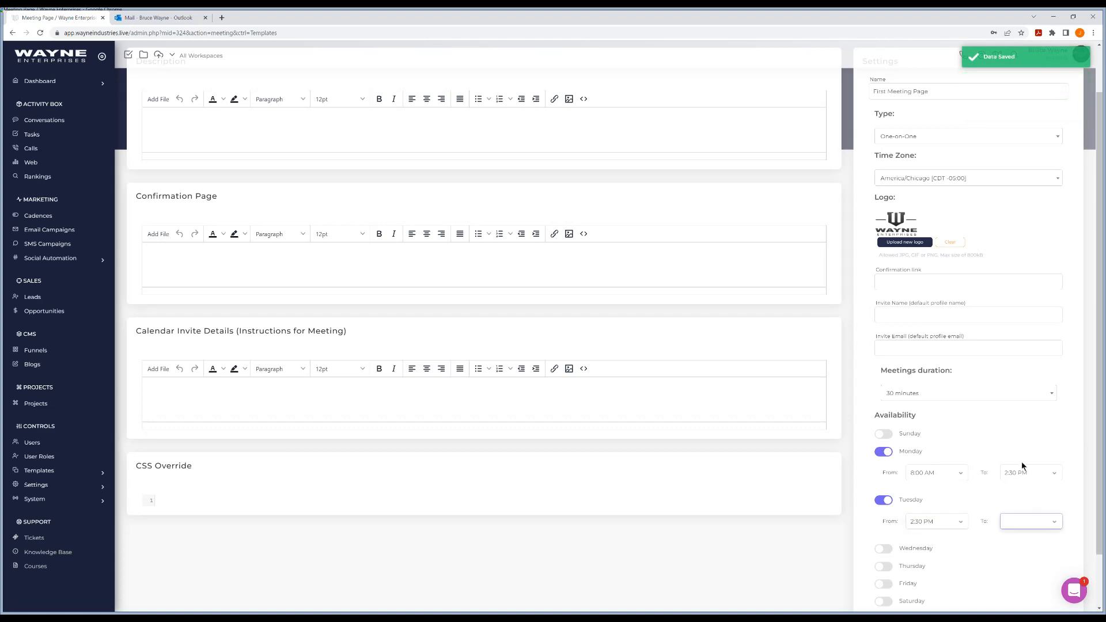
click(1021, 490)
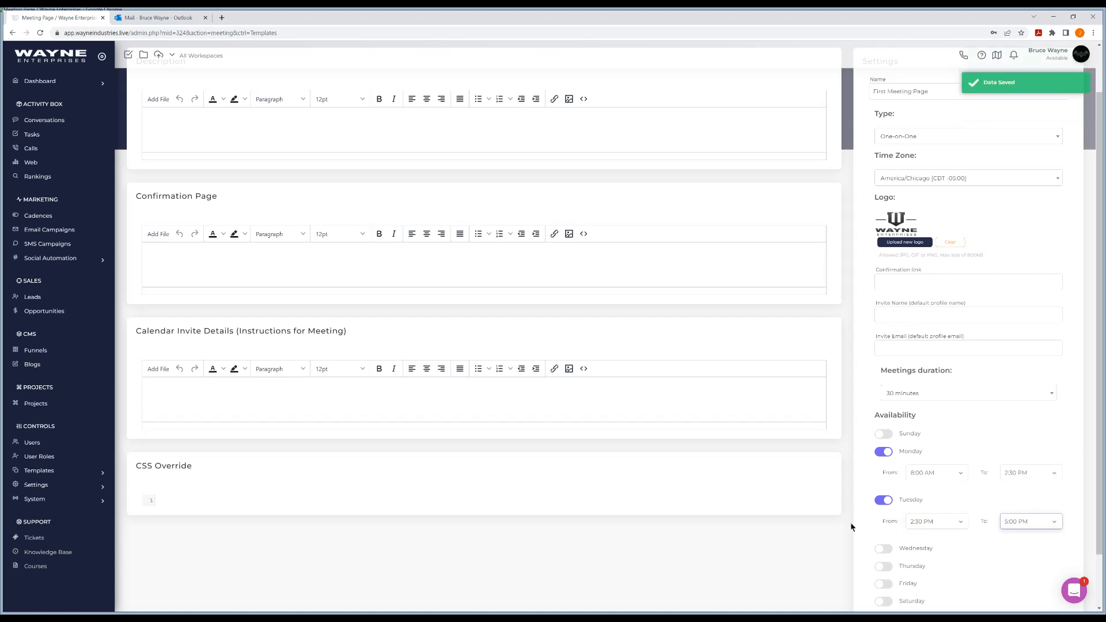
Enable Thursday availability from 9:00 AM to 2:00 PM
scroll(843, 539, down, 1)
click(885, 505)
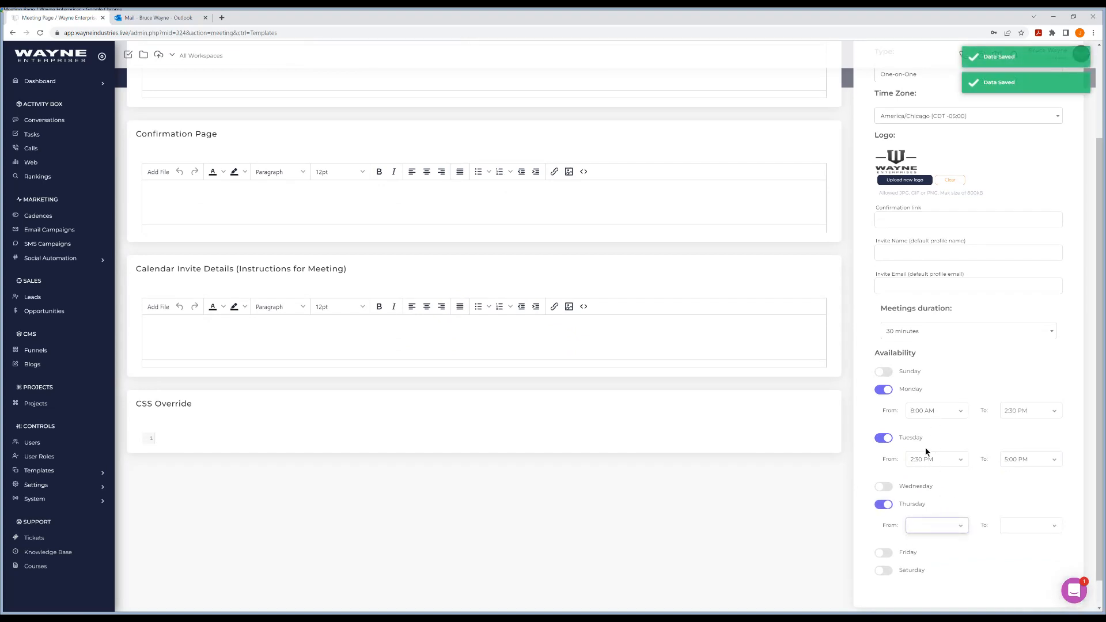
click(930, 429)
click(1025, 526)
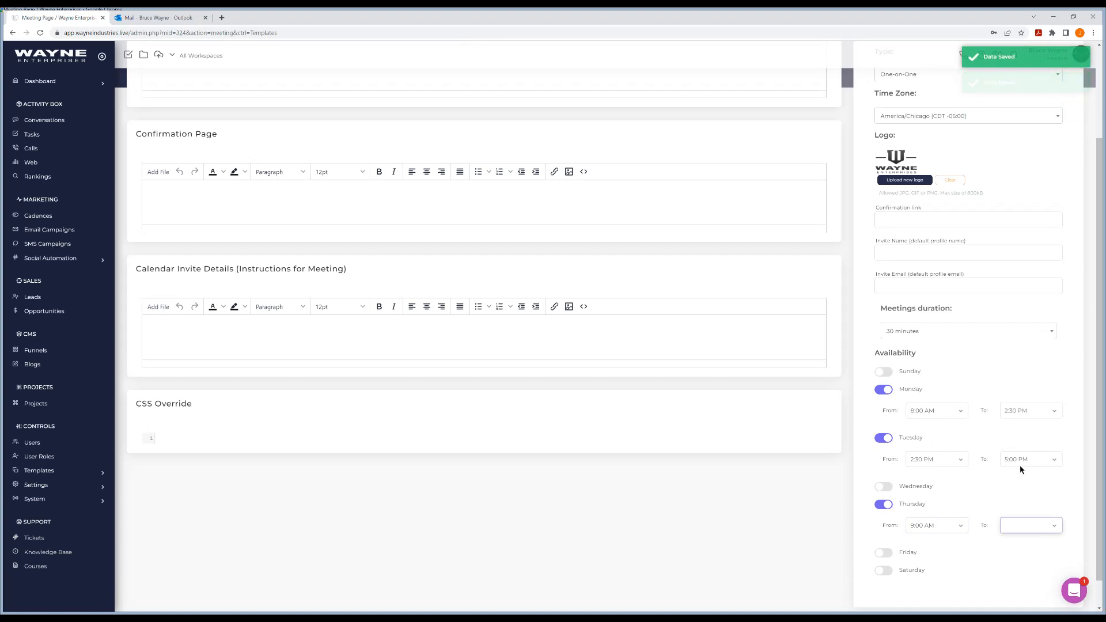
click(1023, 478)
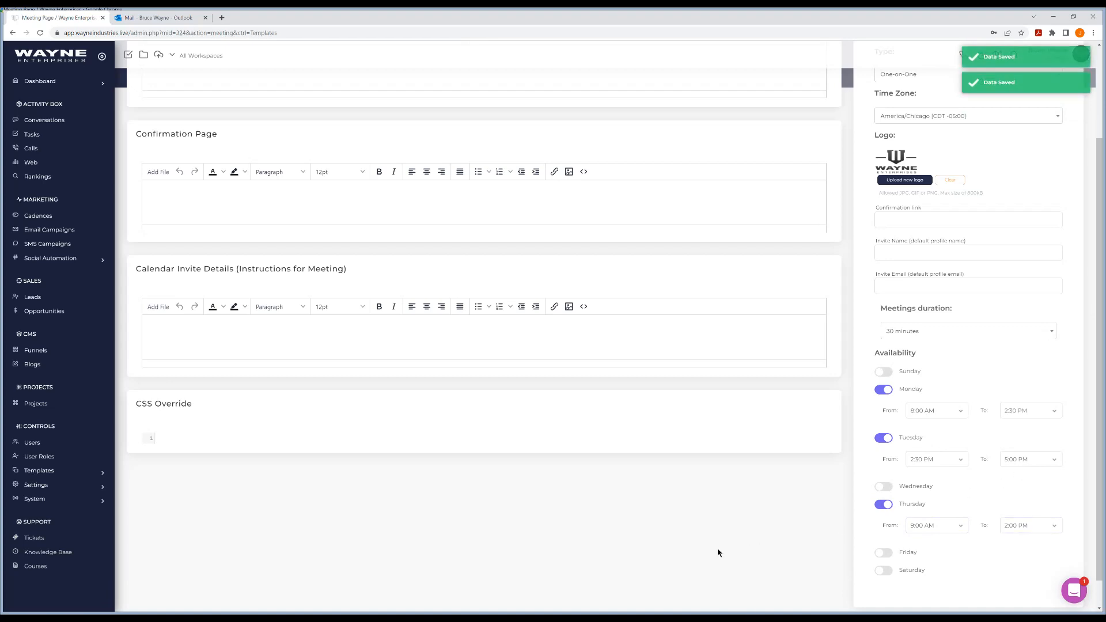
scroll(704, 553, up, 1)
scroll(704, 553, up, 2)
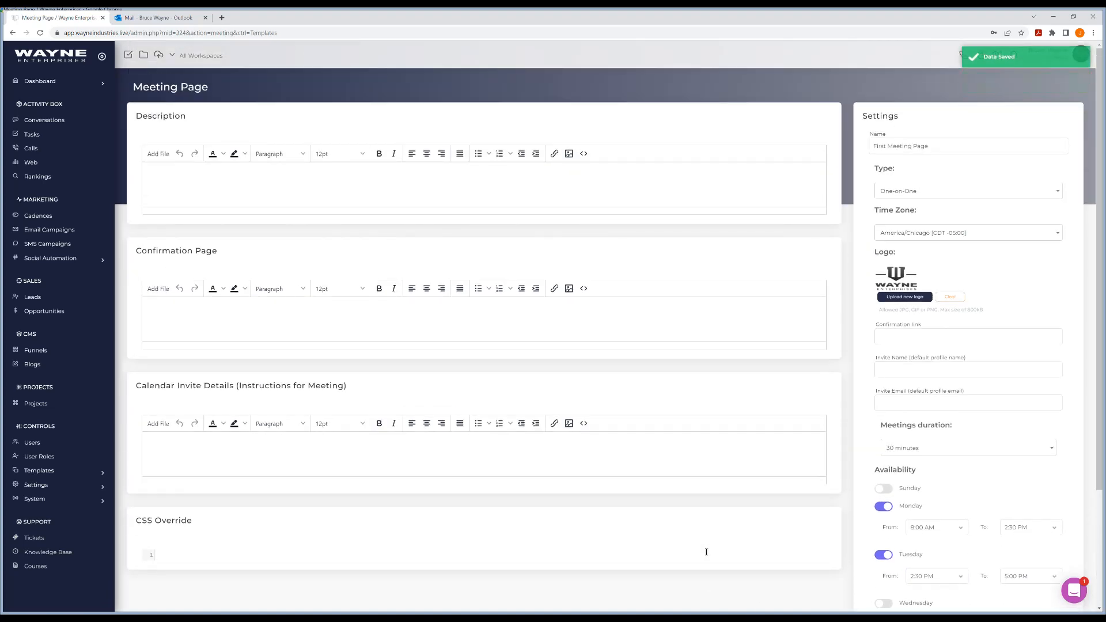
Copy First Meeting Page's public link from the Meetings list and load it in a new tab
click(13, 34)
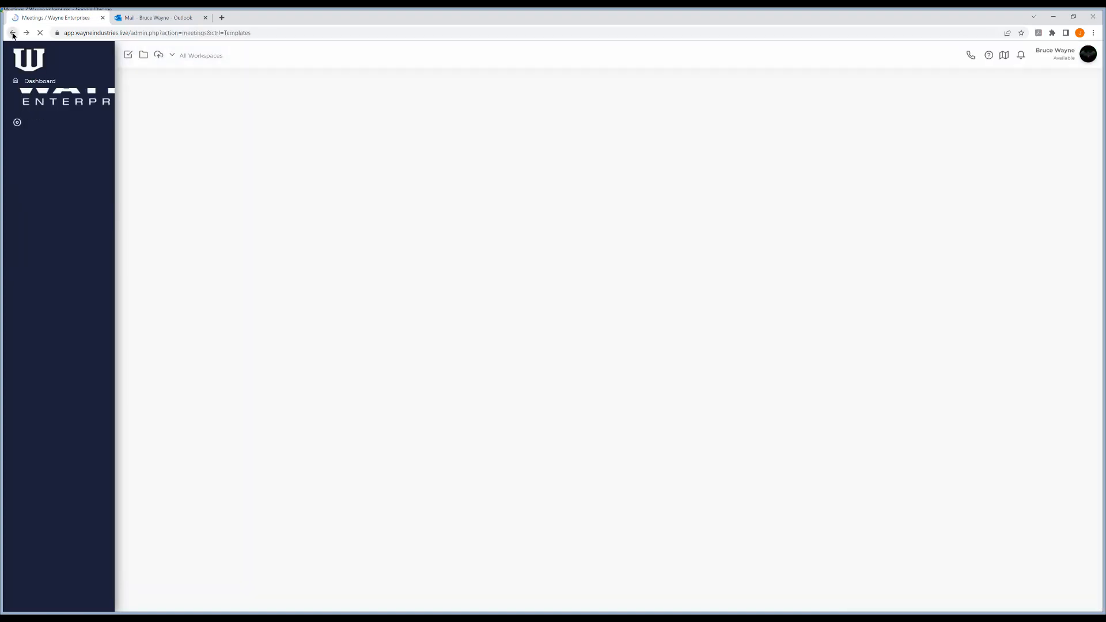
scroll(64, 430, down, 2)
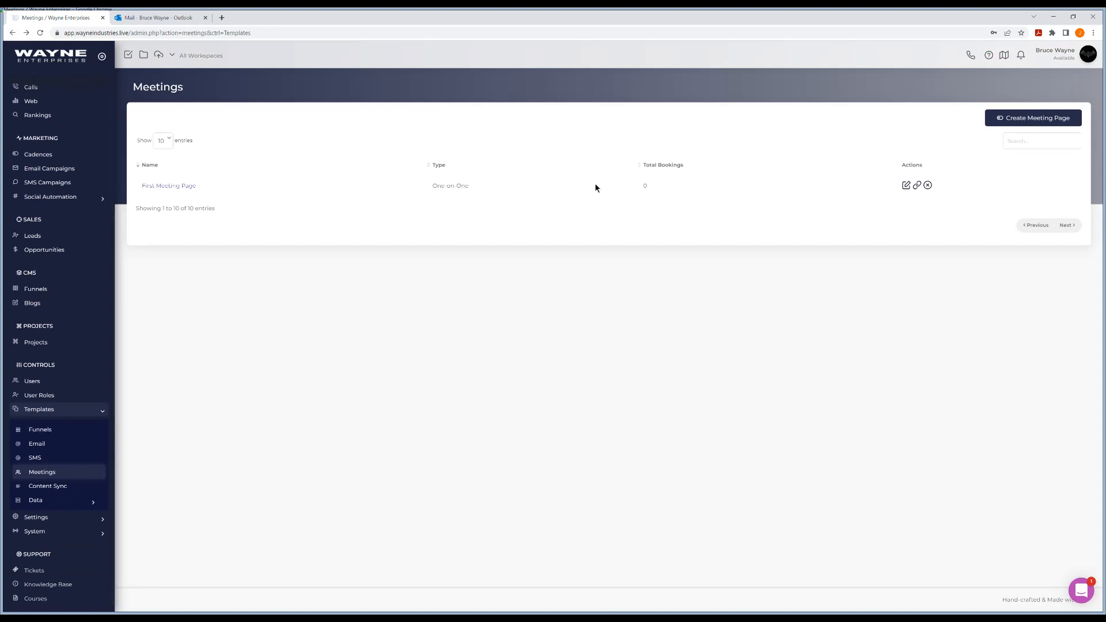
click(918, 187)
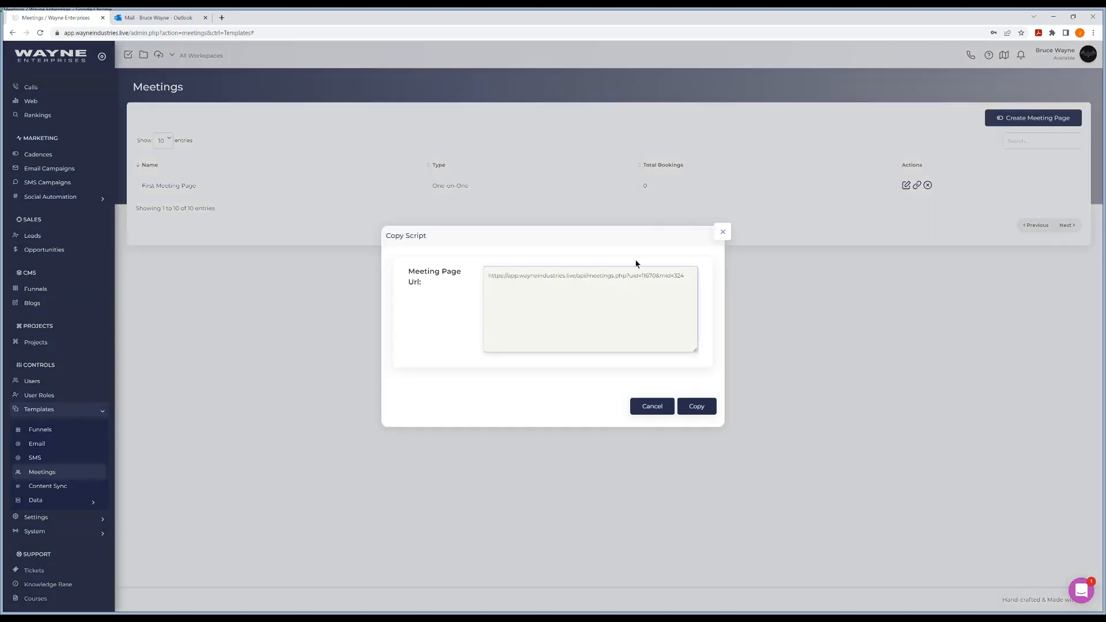
click(689, 407)
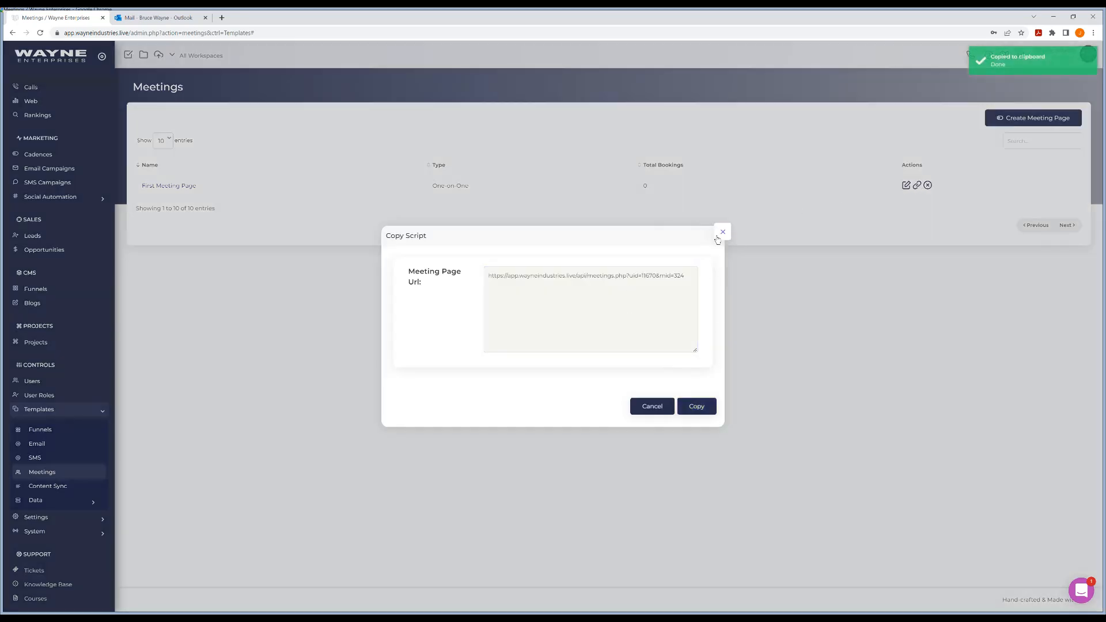
click(722, 232)
click(222, 17)
key(ctrl+v)
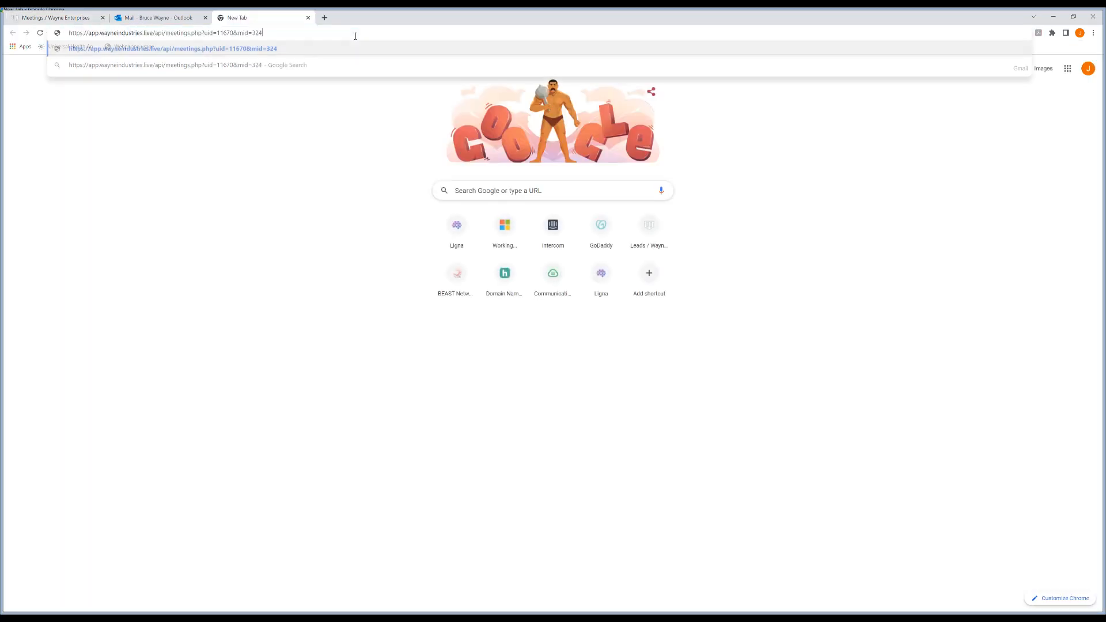
key(Return)
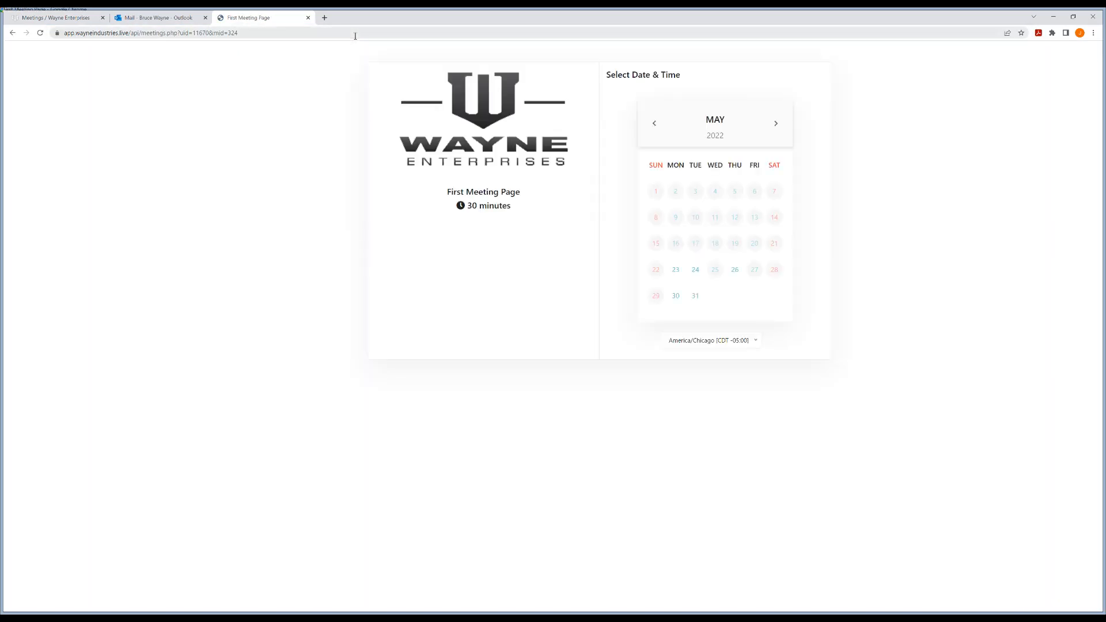
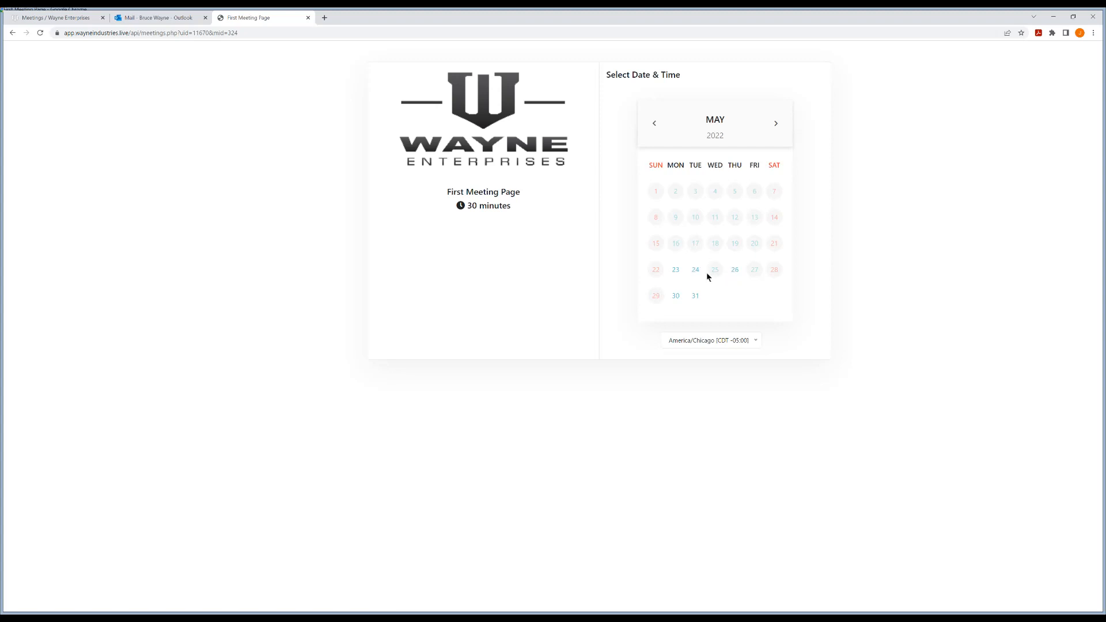
Select May 23, 2022 on the booking calendar and scroll through its 30-minute time slots
click(677, 271)
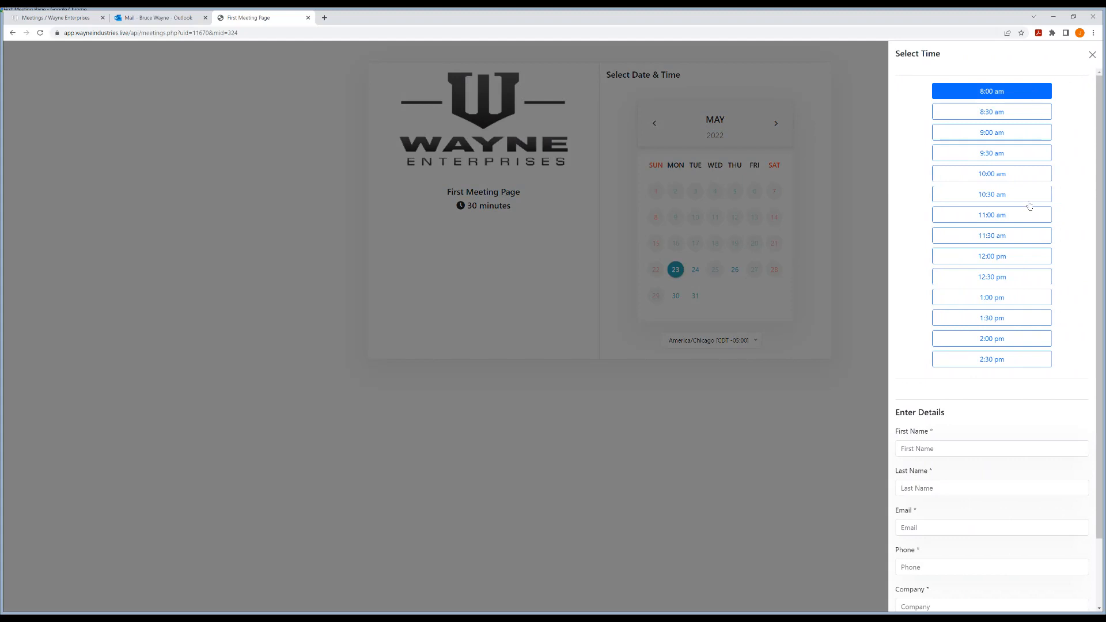
scroll(1025, 245, down, 2)
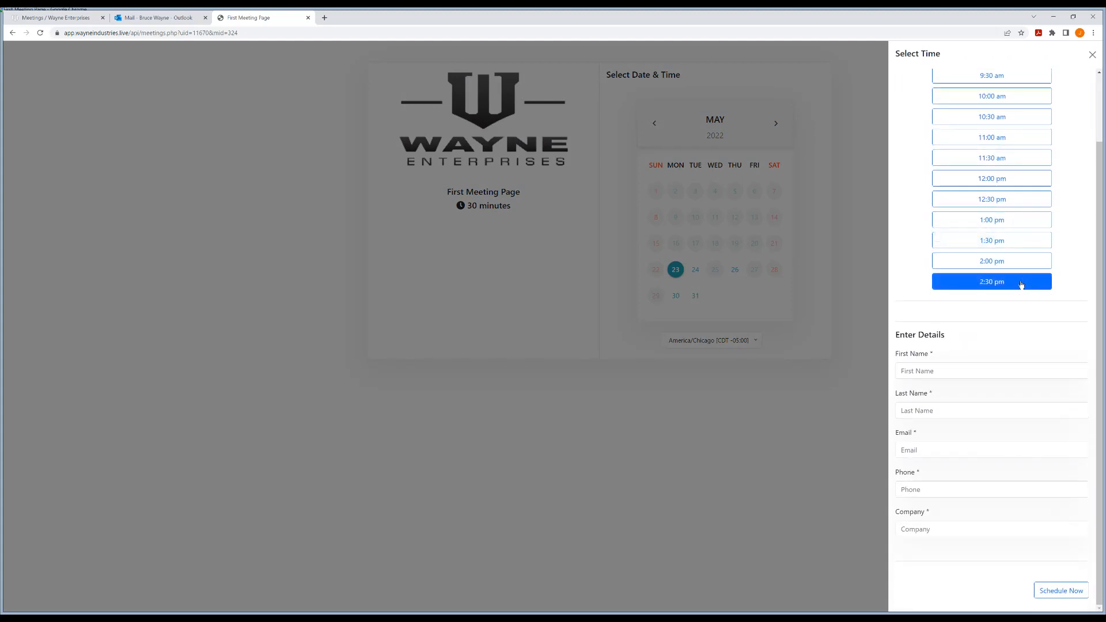
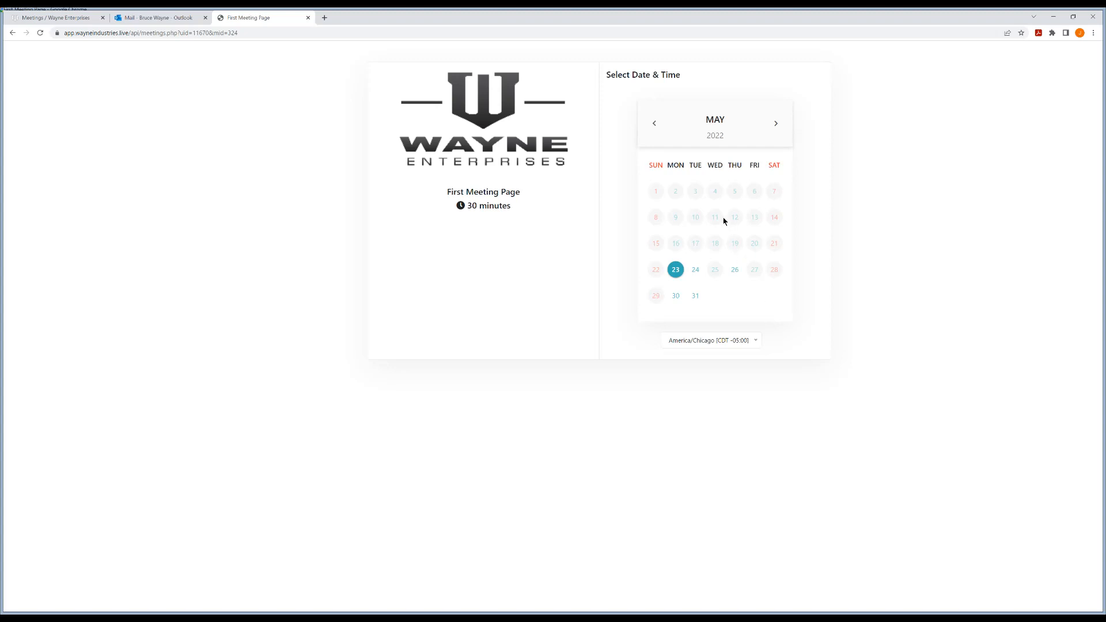
Reselect May 23 to review its time slots and details form, then close the panel and open the timezone list
click(680, 271)
click(679, 270)
click(1014, 92)
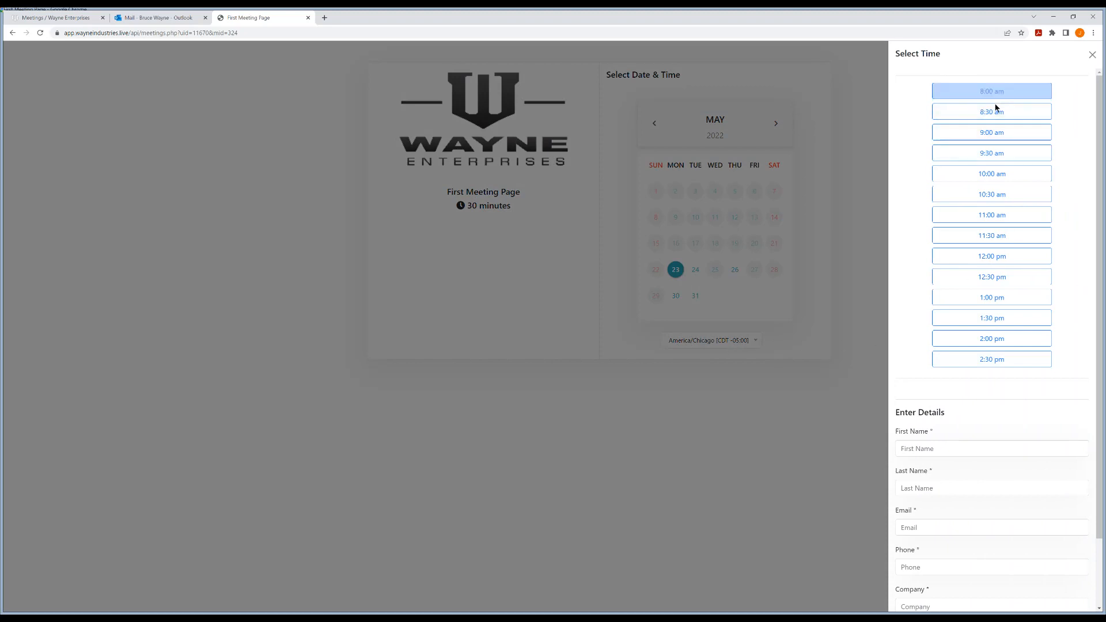
click(1092, 55)
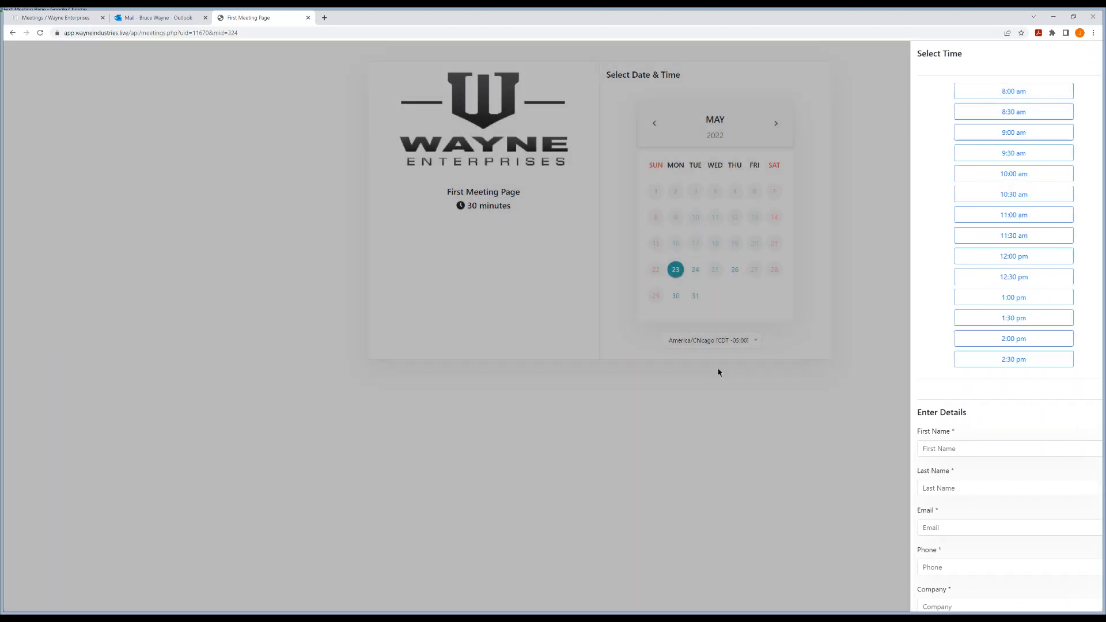
click(709, 346)
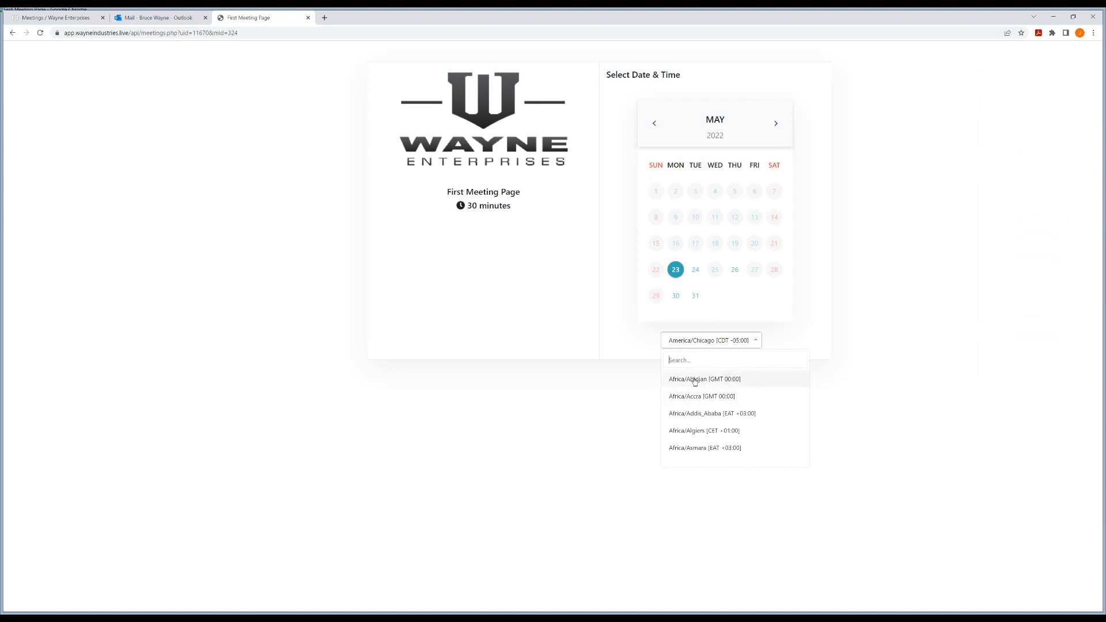
Switch the timezone to America/New York, try the 3:30 pm slot, then close the panel
text(New)
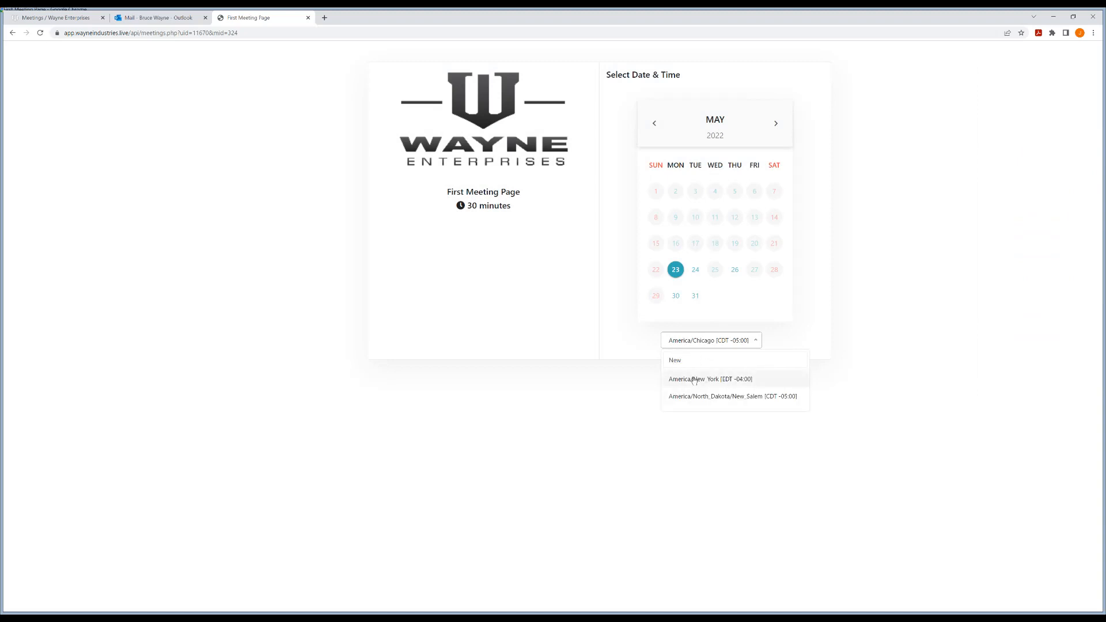
click(695, 380)
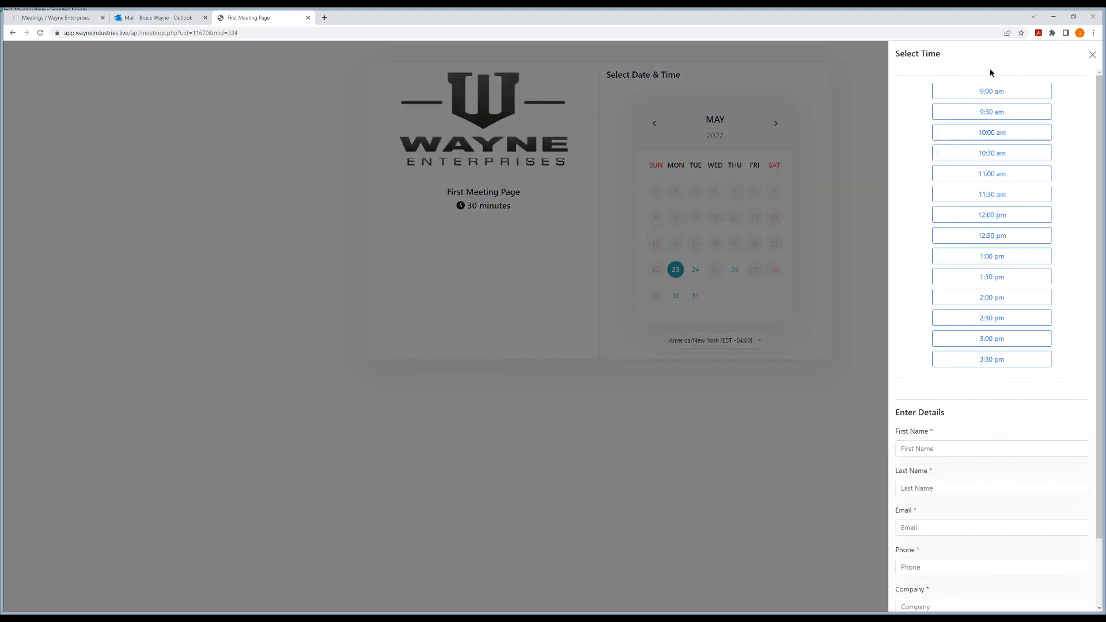
click(1013, 360)
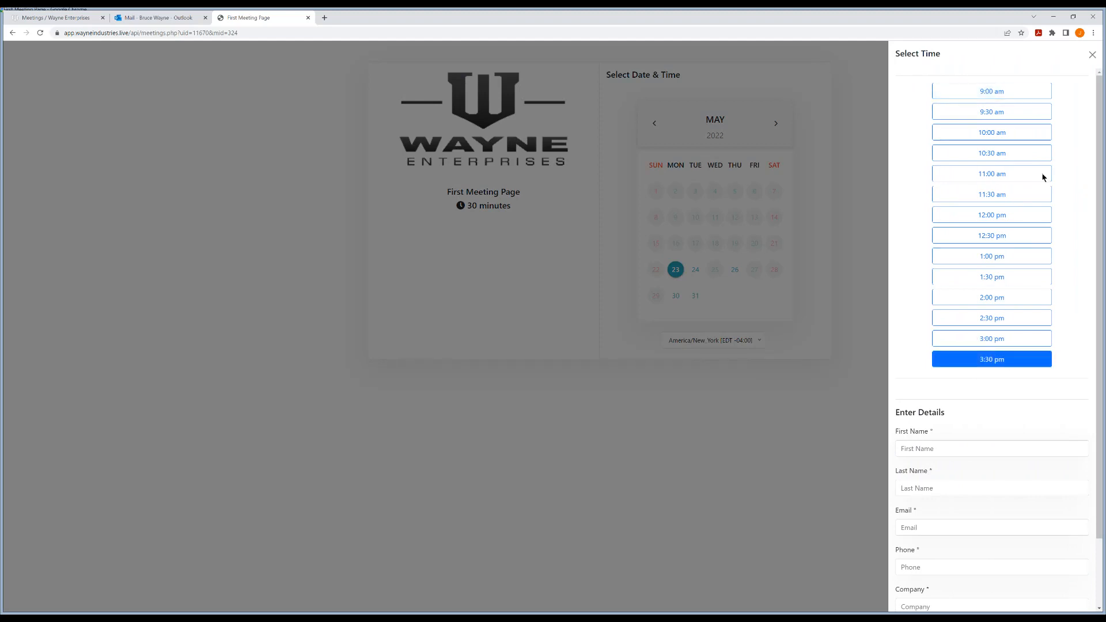
click(1091, 58)
Set the timezone back to America/Chicago and reselect May 23 to show its time slots
click(713, 341)
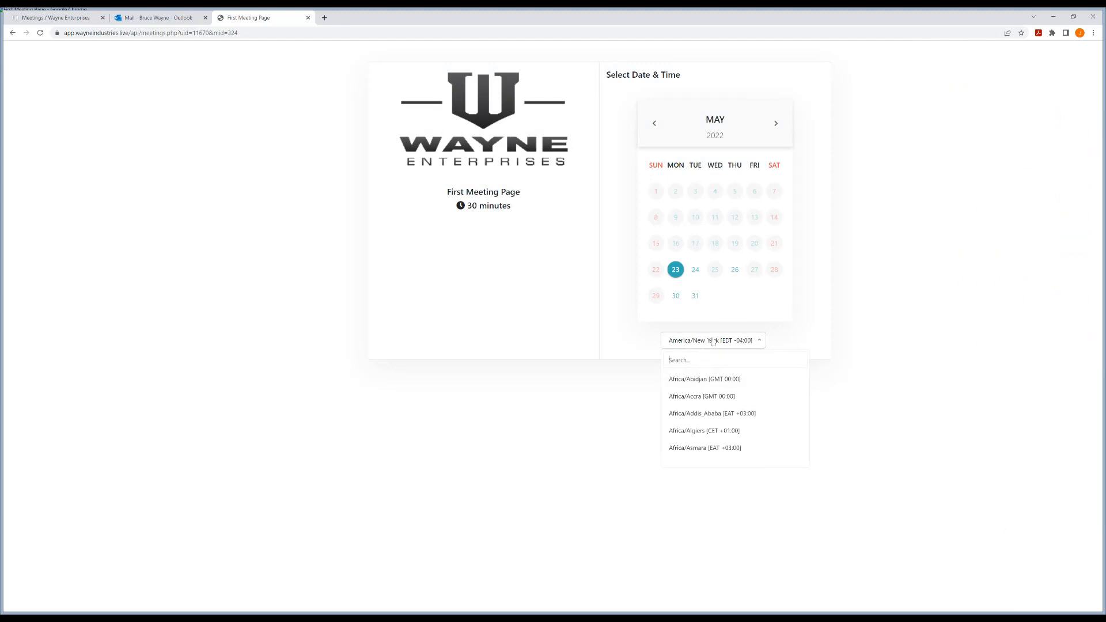
text(Centr)
key(BackSpace)
key(BackSpace)
key(BackSpace)
key(BackSpace)
key(BackSpace)
text(Chic)
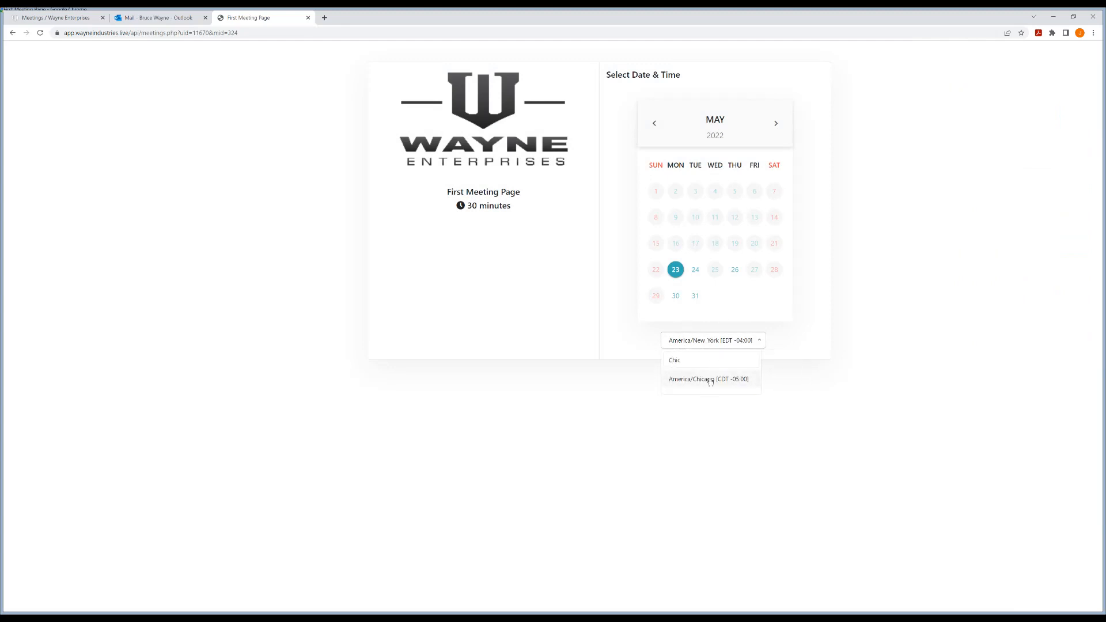
click(703, 381)
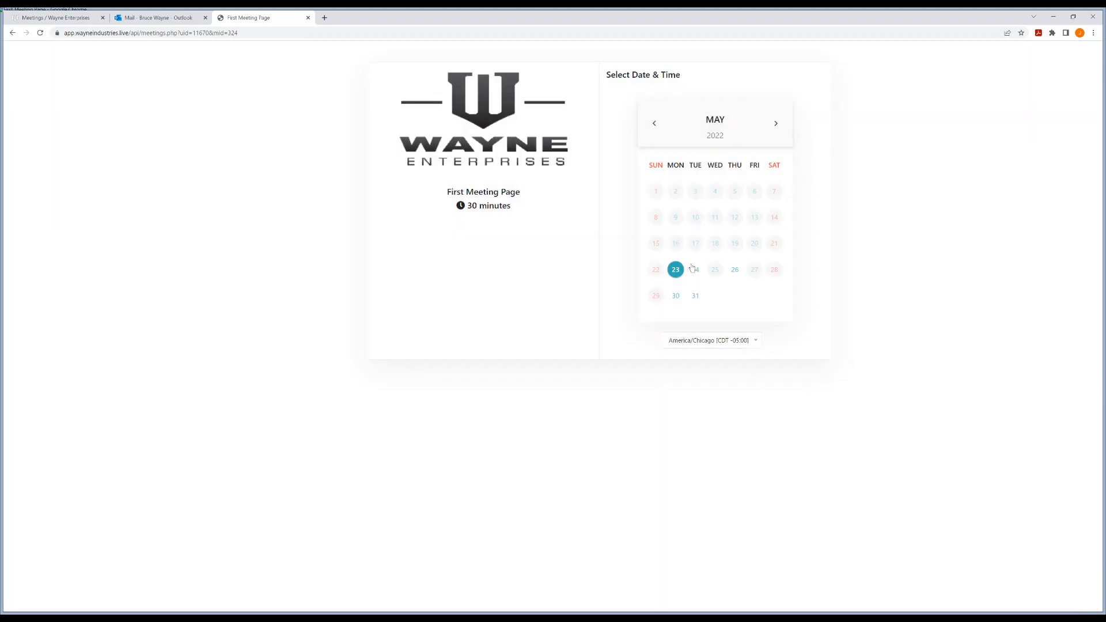
click(676, 271)
click(676, 271)
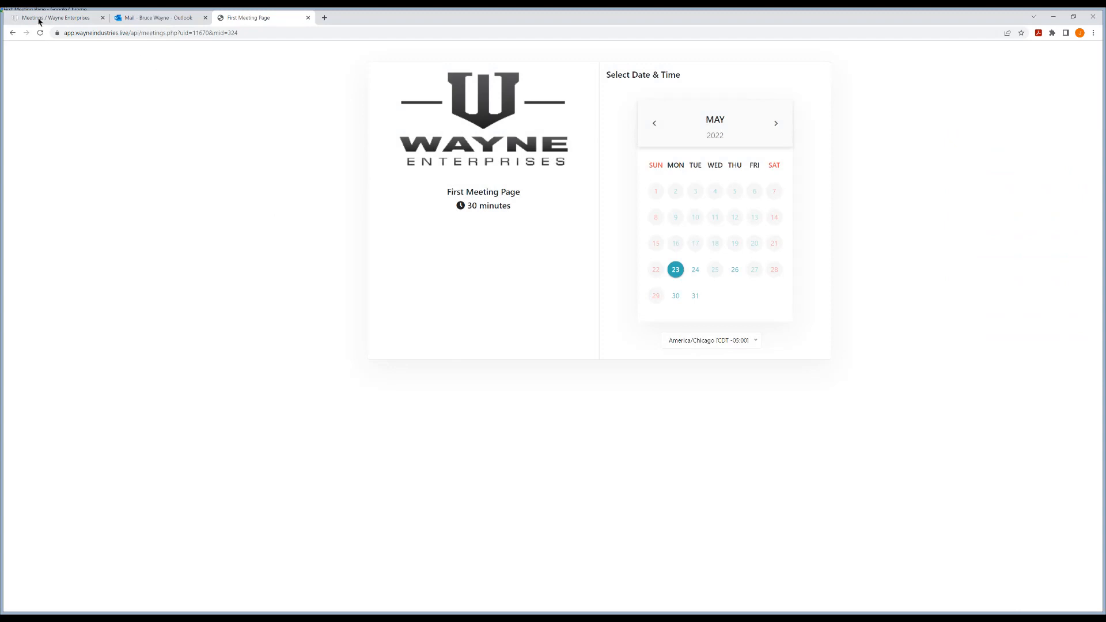
Return to the Meetings tab and open First Meeting Page from the meetings table
click(39, 21)
click(166, 189)
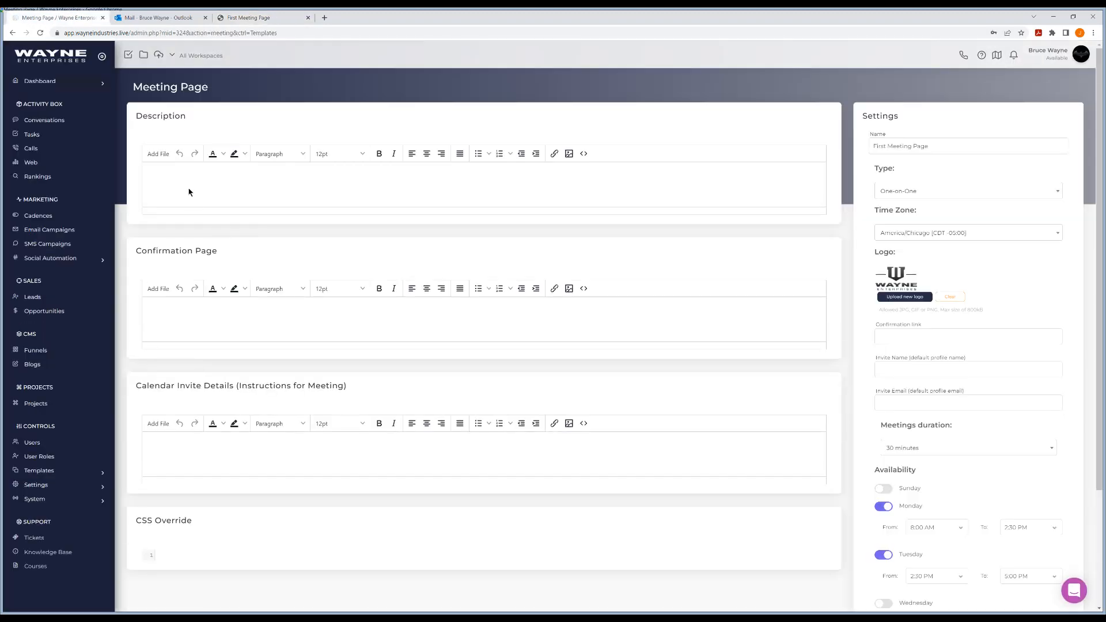
Enter the description 'This is what the meeting is about!', correcting the typo
text(Thisxis what the meetiun)
key(BackSpace)
key(BackSpace)
text(ng is about!)
click(262, 18)
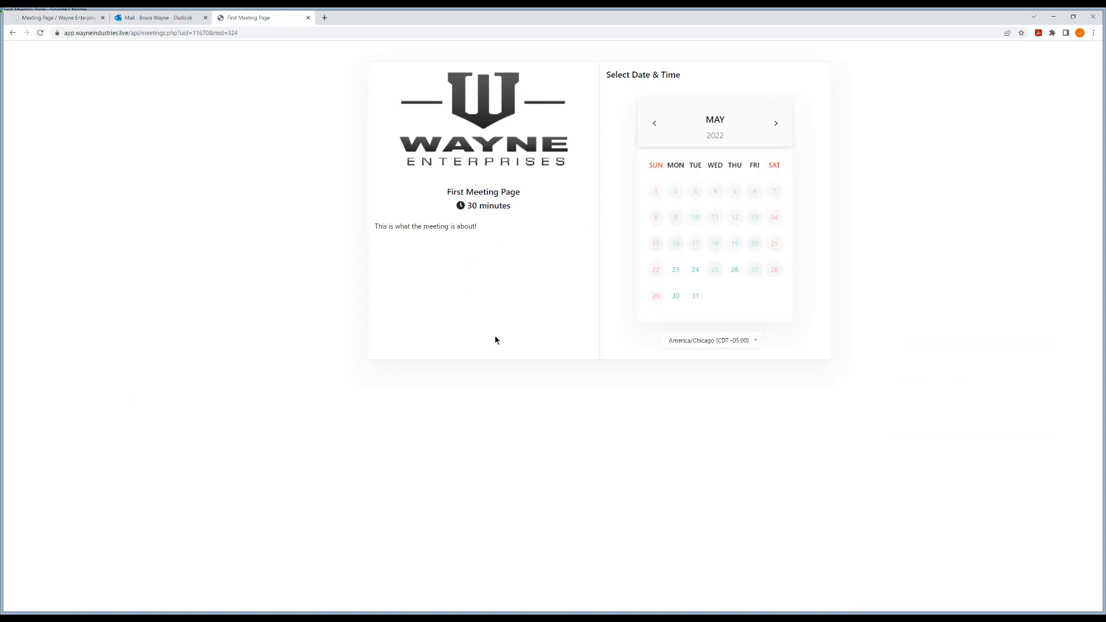
click(58, 20)
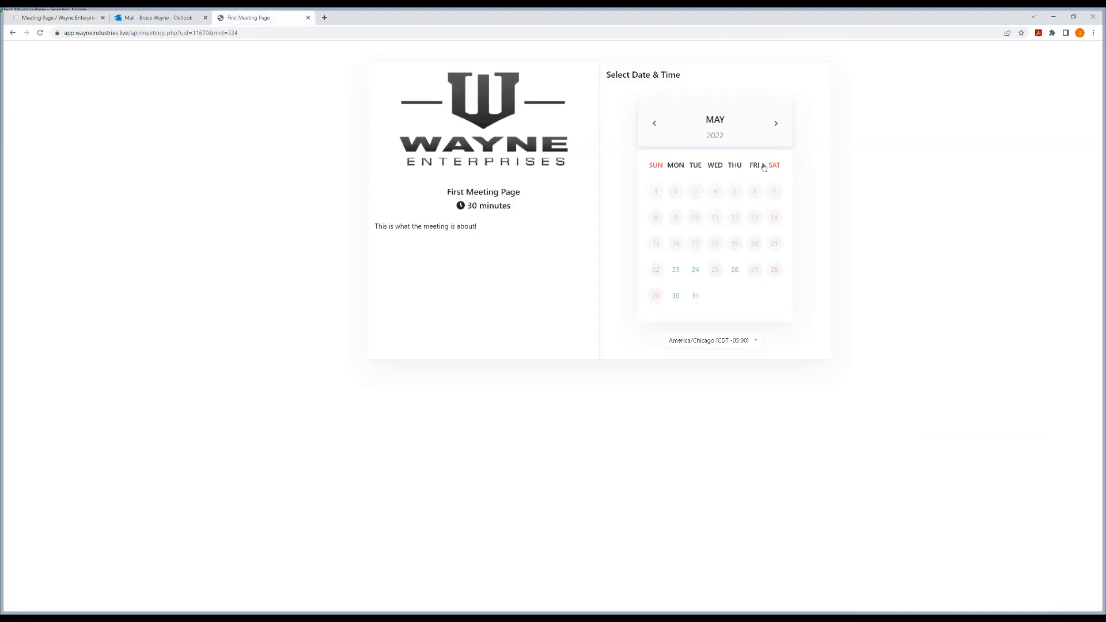
click(253, 18)
click(87, 17)
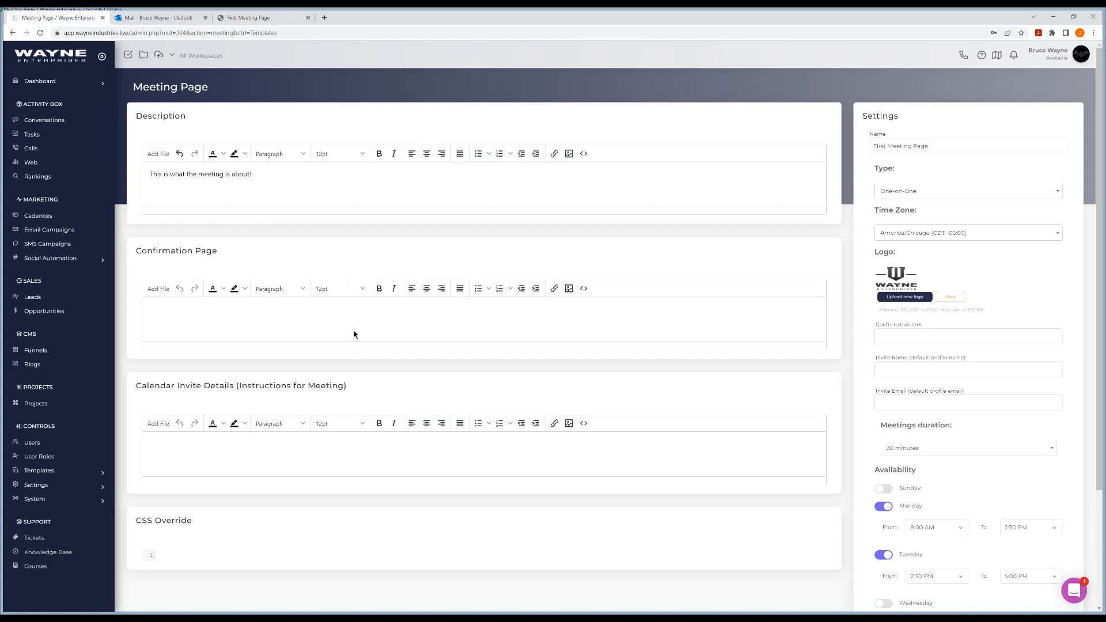
Write 'Awesome look forward to meeting you!' in the Confirmation Page editor
text(wesome look for)
text(ward to meeting you!)
scroll(350, 363, down, 2)
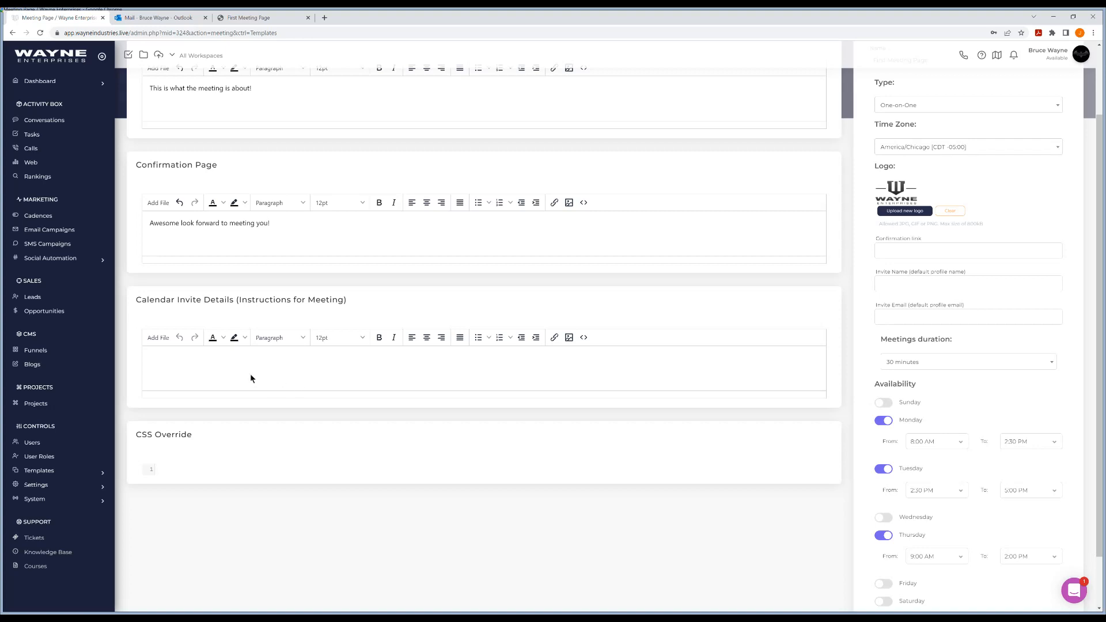
Enter 'Will call you directly' in the Calendar Invite Details editor
click(198, 357)
text(Will call you directly)
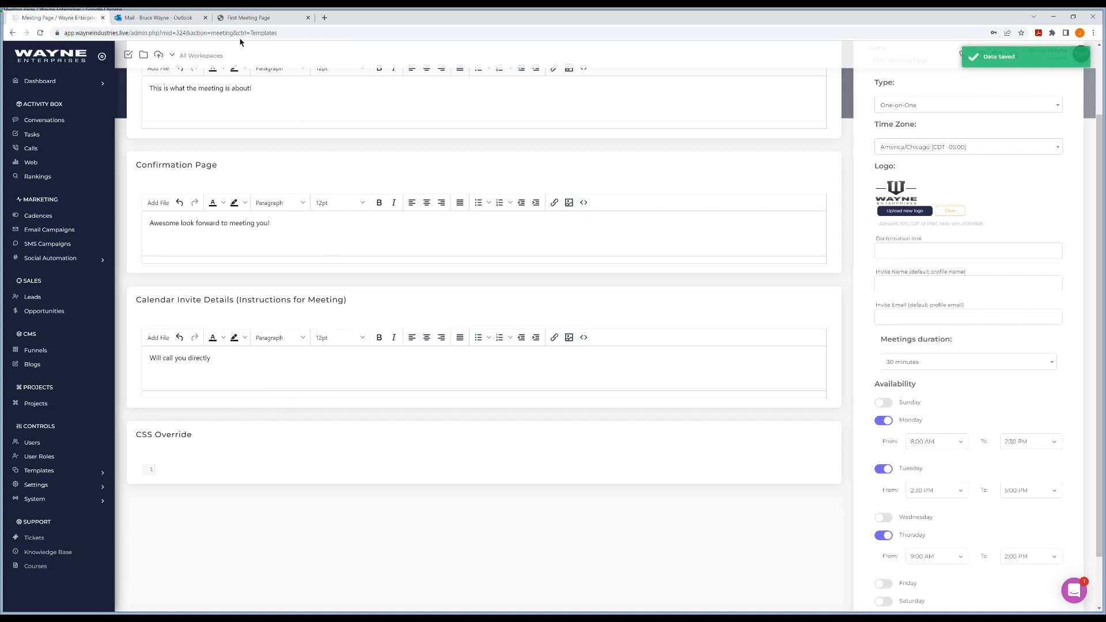
Preview the public First Meeting Page booking page, checking the admin editor in between
click(248, 20)
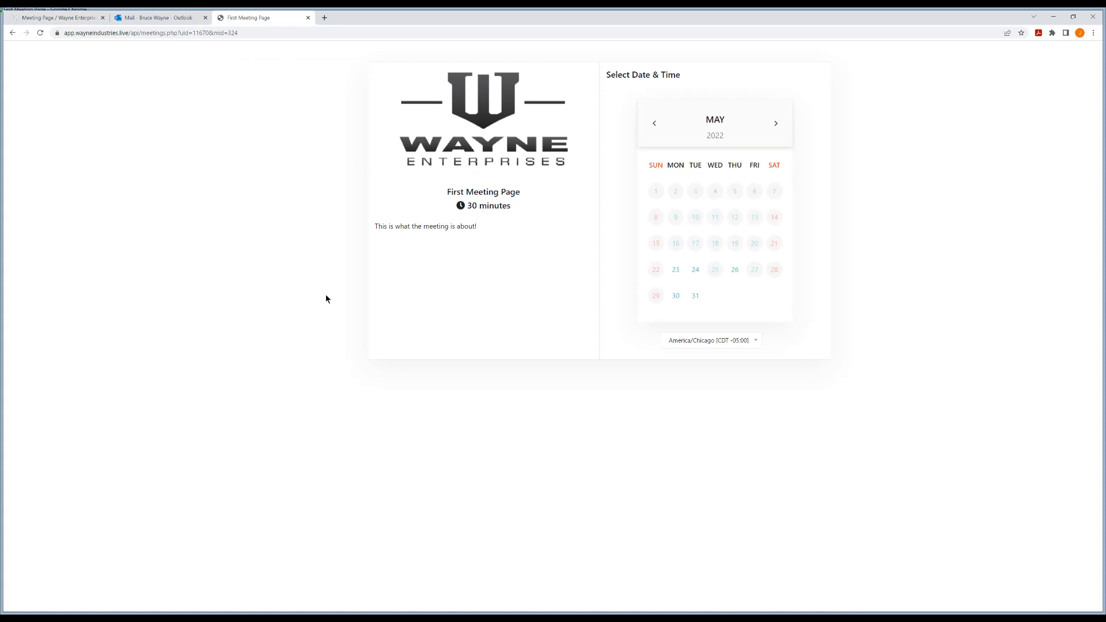
click(57, 18)
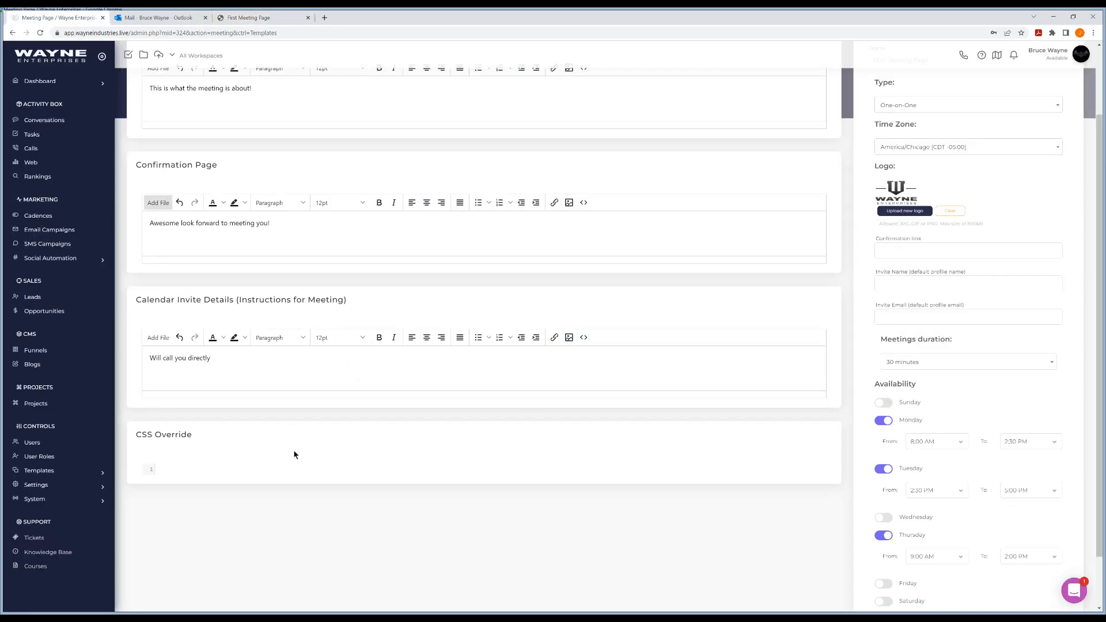
click(253, 17)
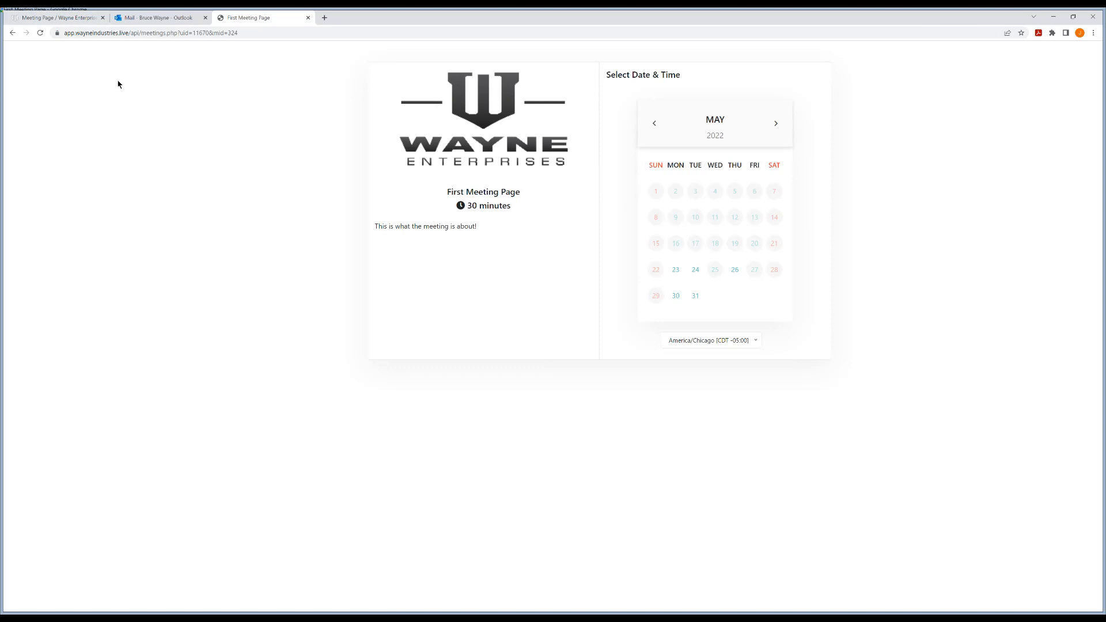
On the public booking page, select May 23 and the 1:00 pm time slot
click(67, 18)
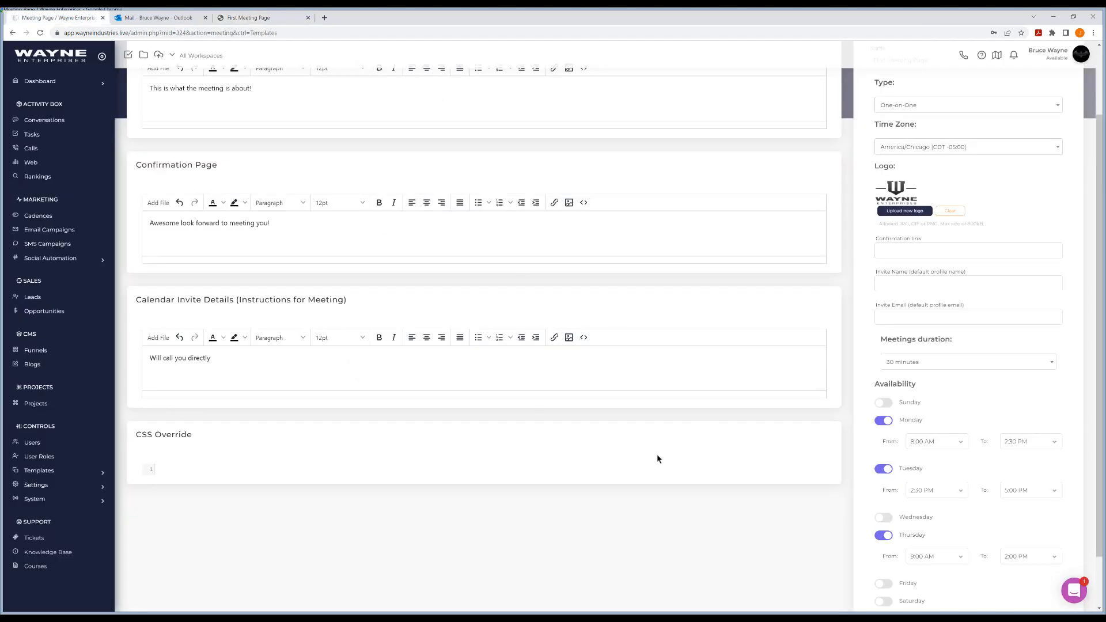
scroll(657, 454, up, 2)
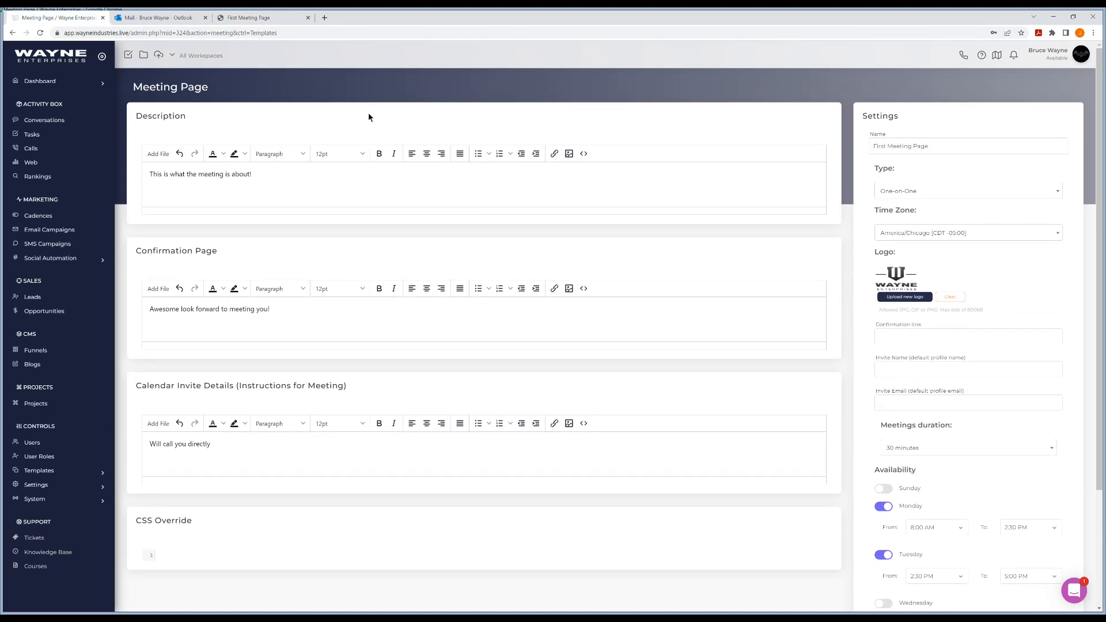
click(254, 20)
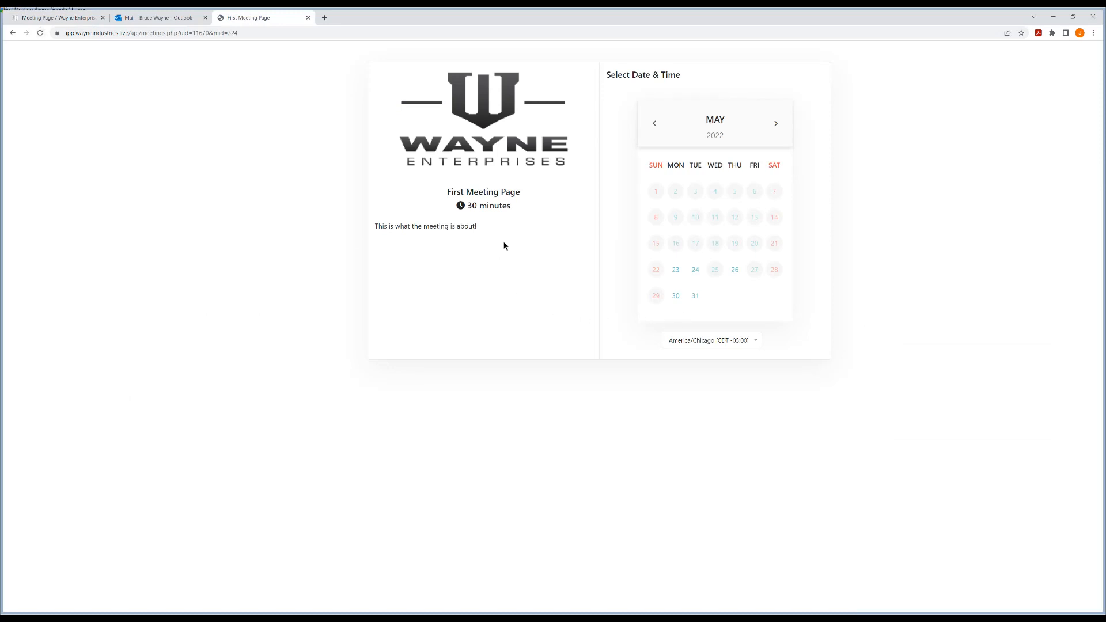
click(675, 271)
click(1004, 297)
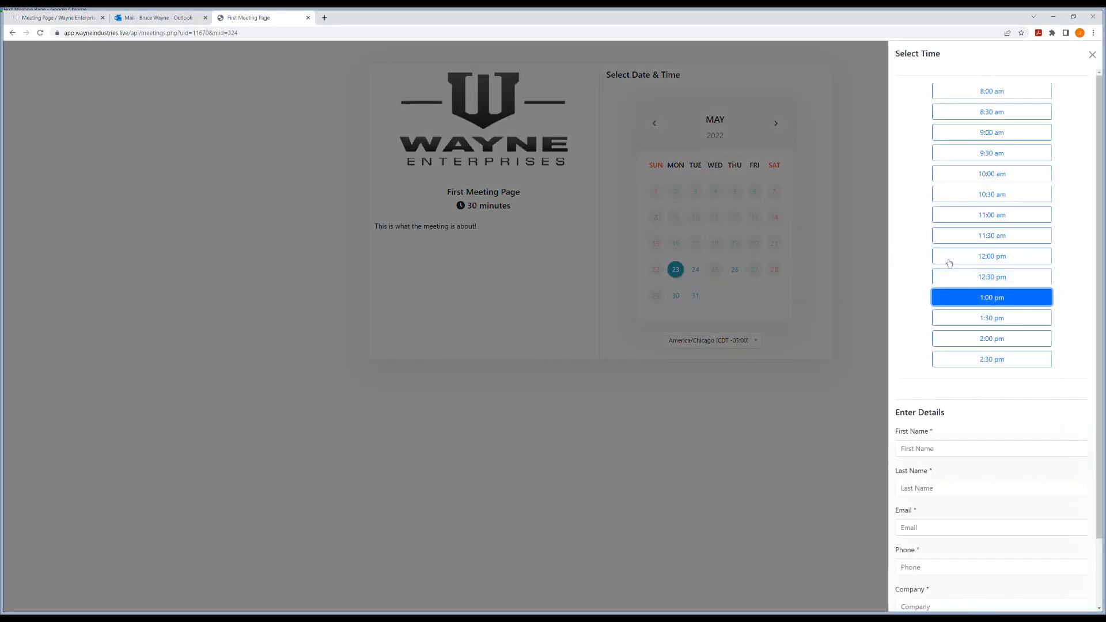
scroll(945, 262, down, 2)
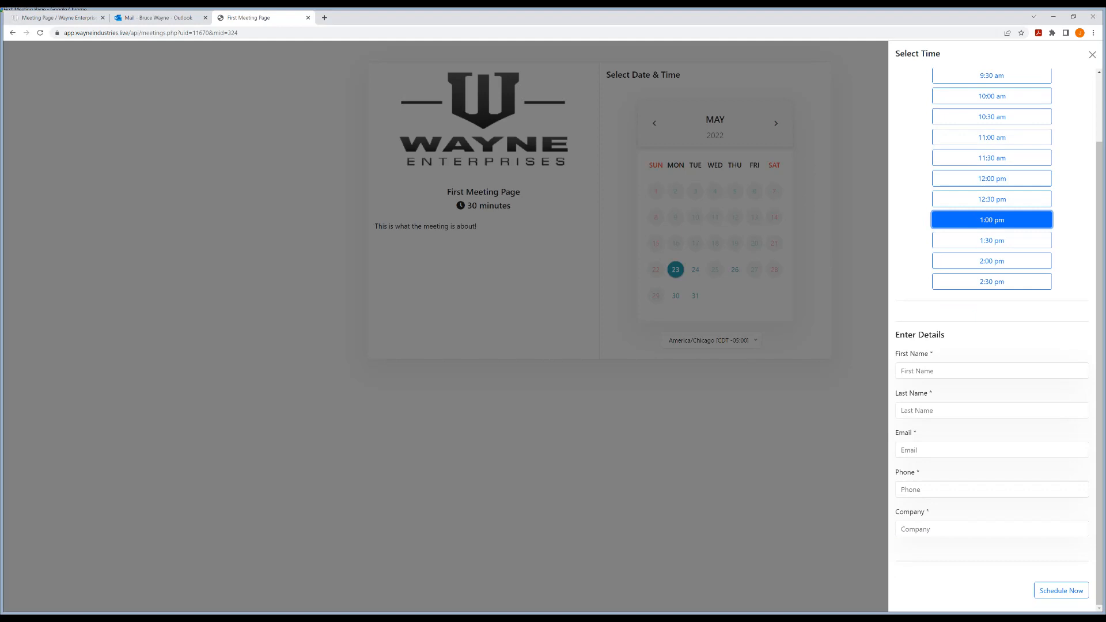
Enter the guest's first and last name in the booking form
click(922, 367)
text(Vi)
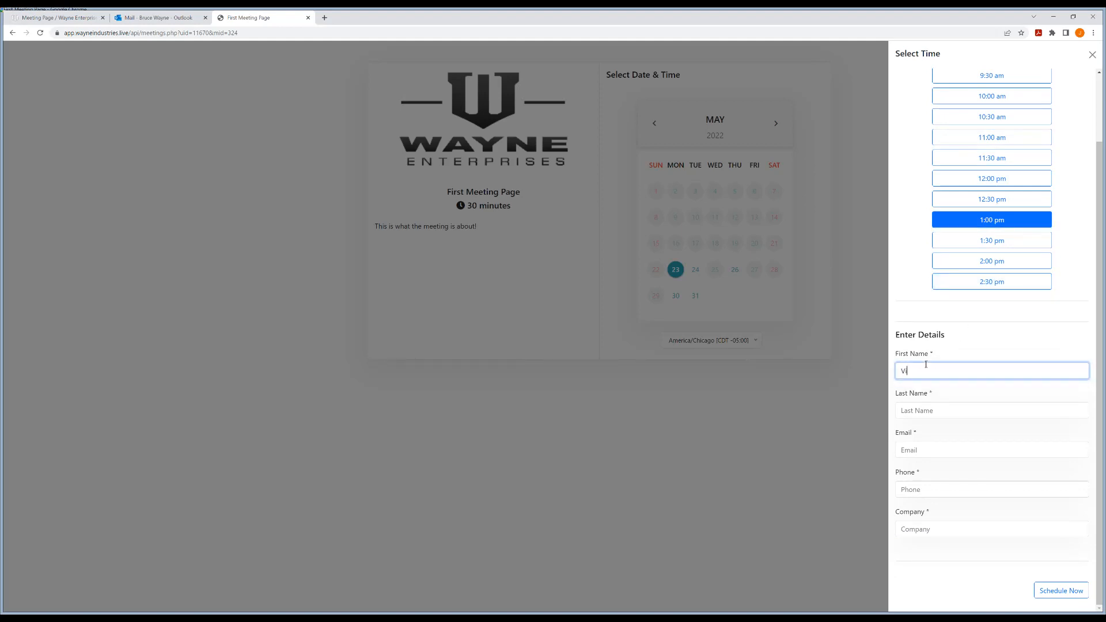
text(k)
text(ki)
key(Tab)
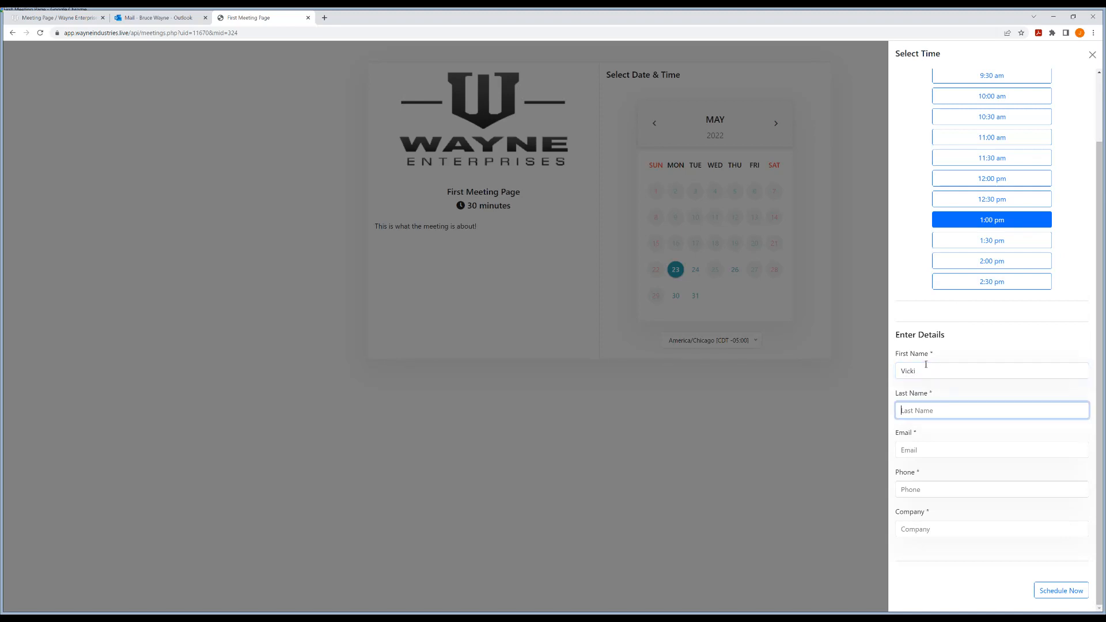
text(Vale)
key(Tab)
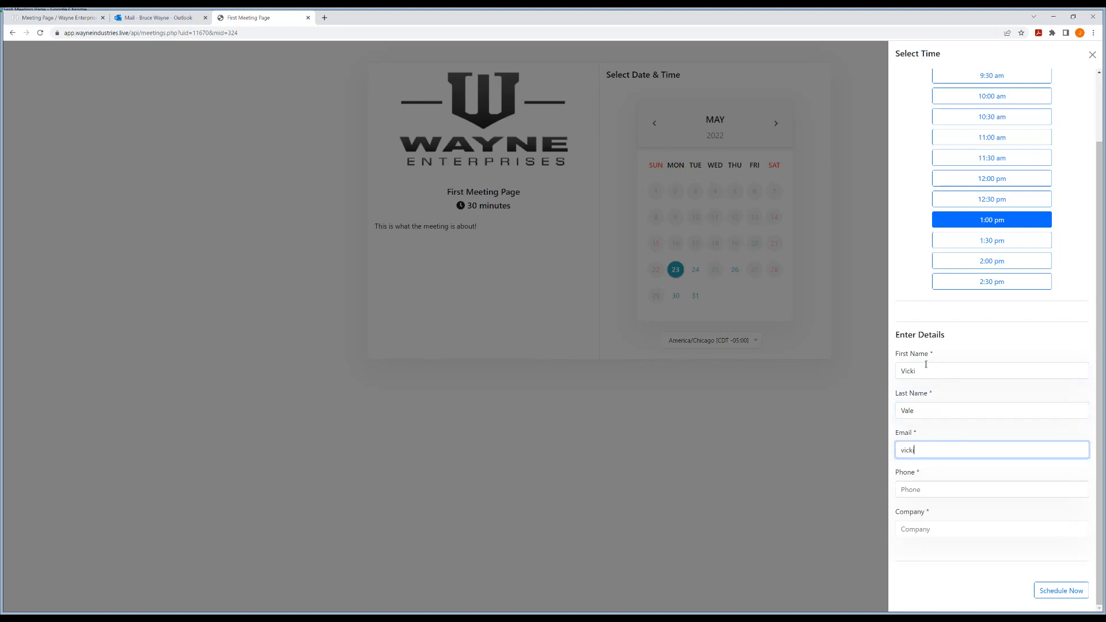
Enter the guest's e-mail, phone number and company 'Wayne Industries', then schedule the booking
text(@wayneindustries.live)
key(Tab)
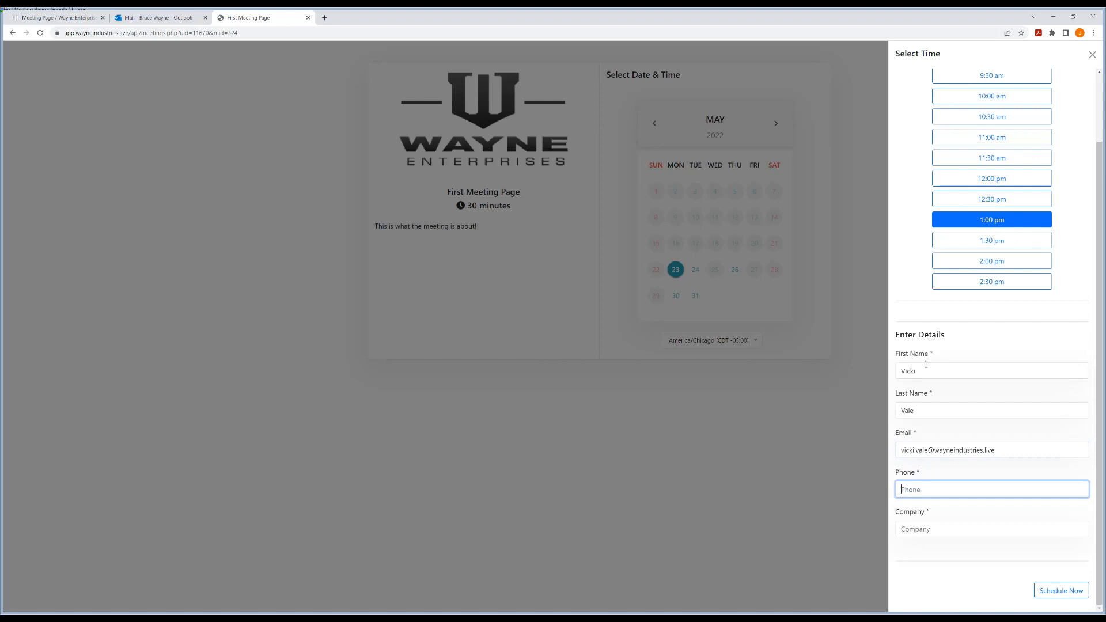
key(Tab)
text(Way)
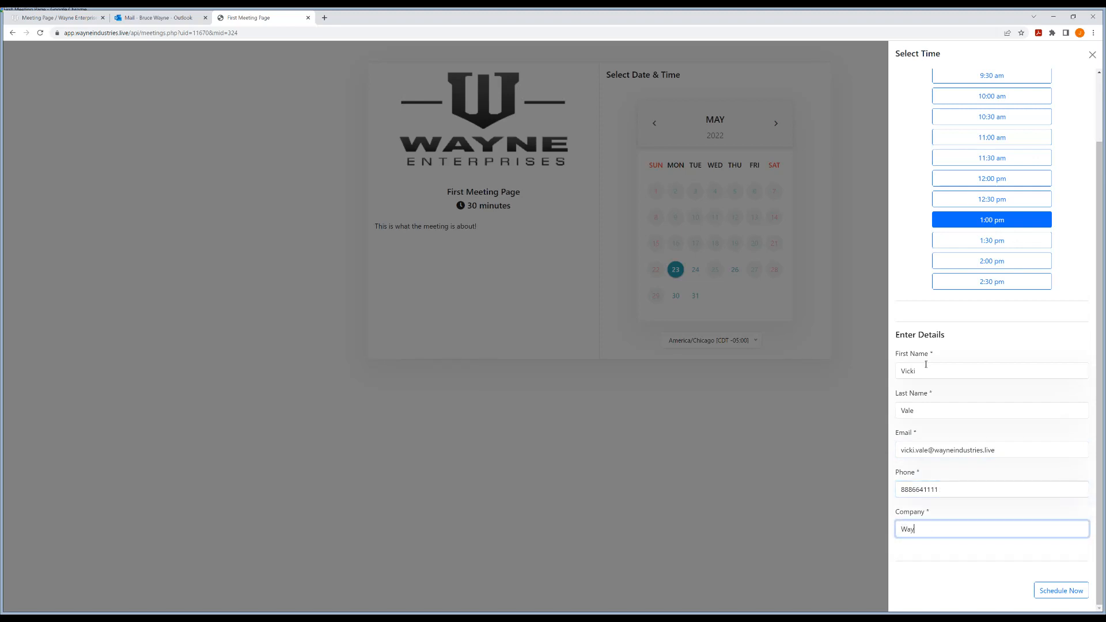
text(ne Industries)
click(1058, 592)
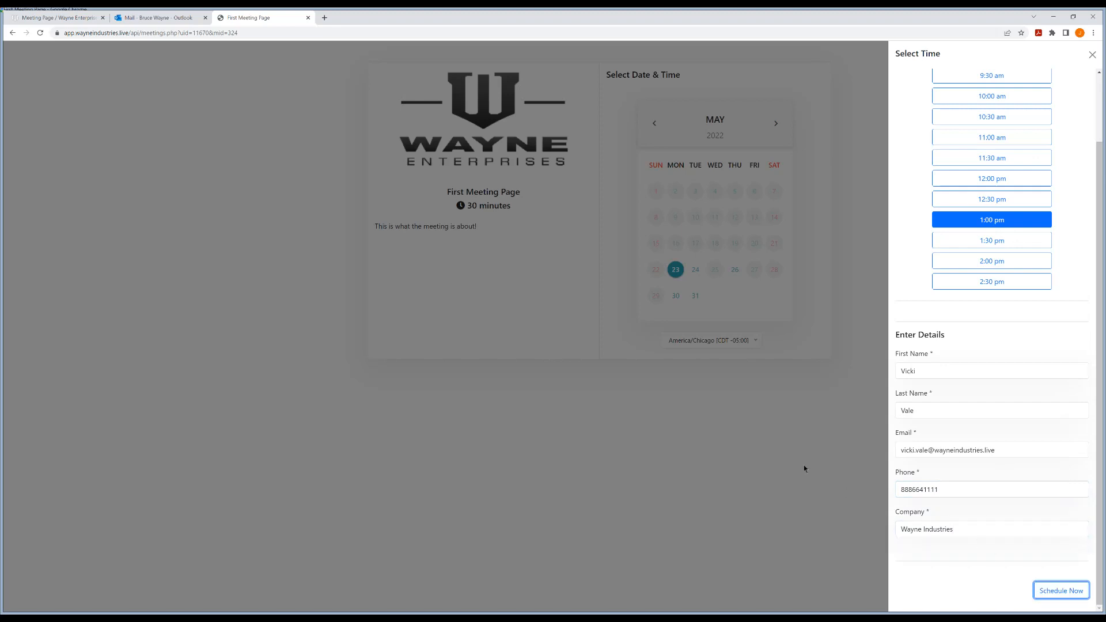
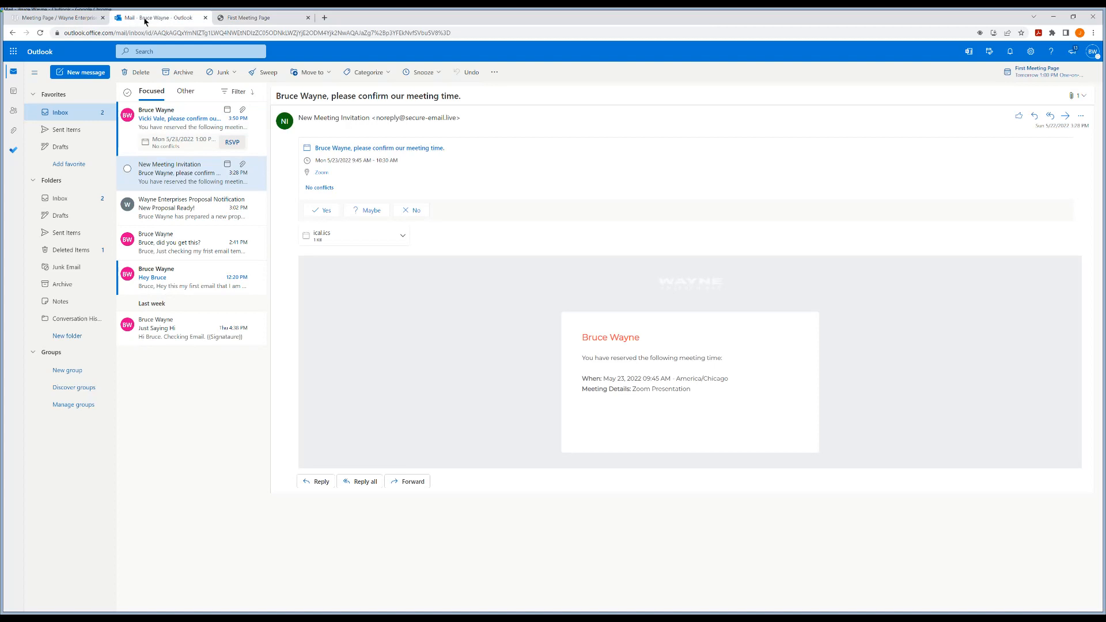
Open the May 23, 2022 1:00 PM meeting invitation and check its time, time zone and meeting details
click(183, 123)
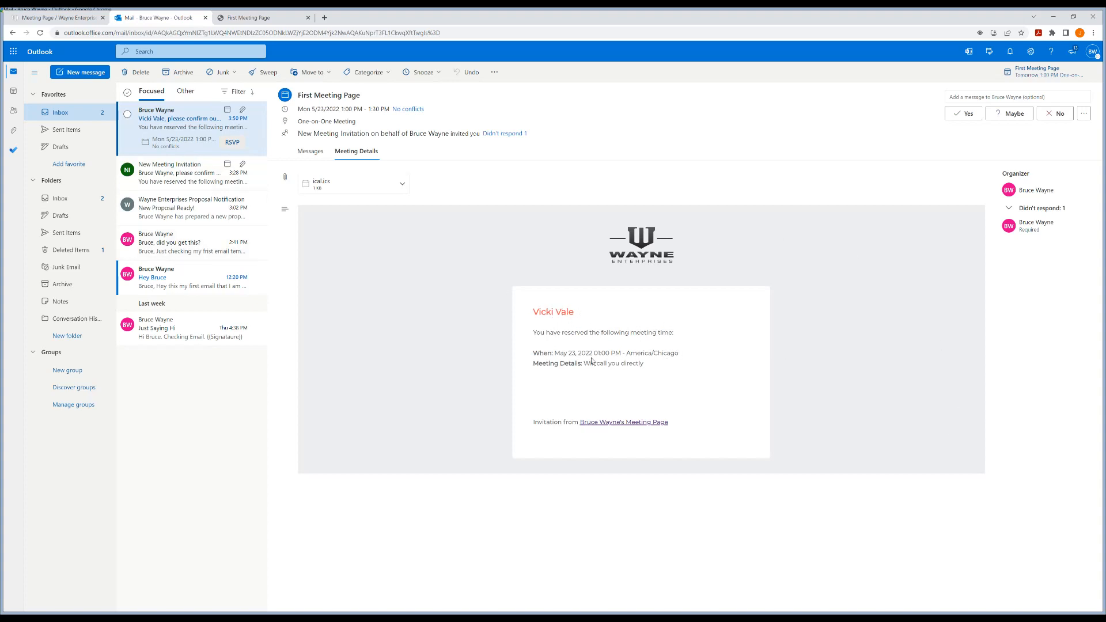
drag(592, 357, 684, 352)
click(628, 350)
click(696, 355)
drag(648, 368, 600, 366)
click(648, 375)
Compare the First Meeting Page invite details 'Will call you directly' against the invitation email
click(49, 18)
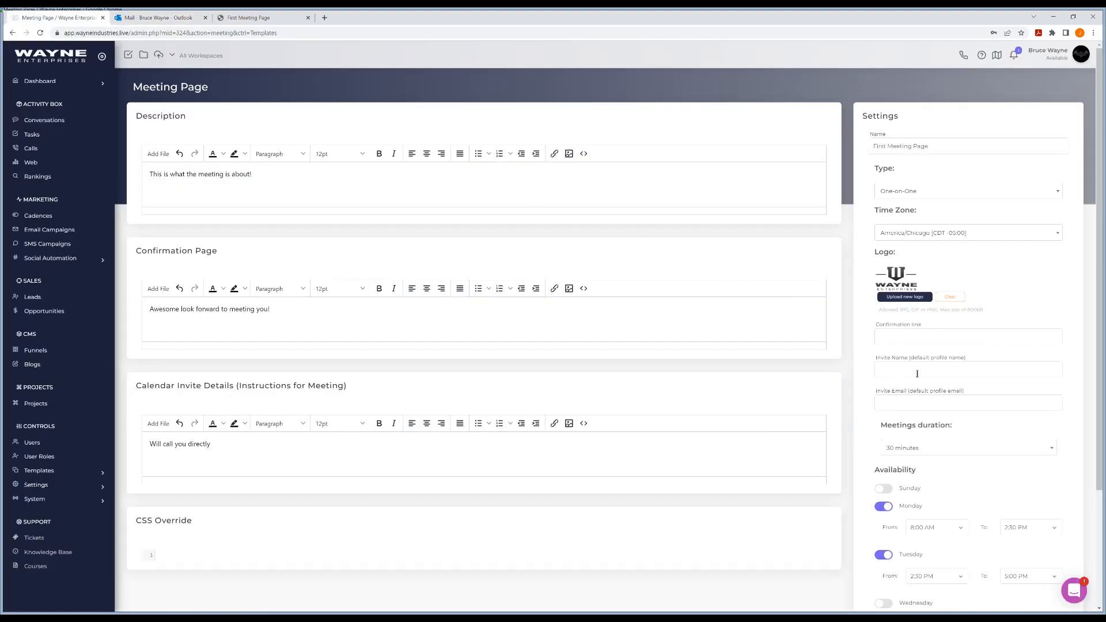
click(167, 18)
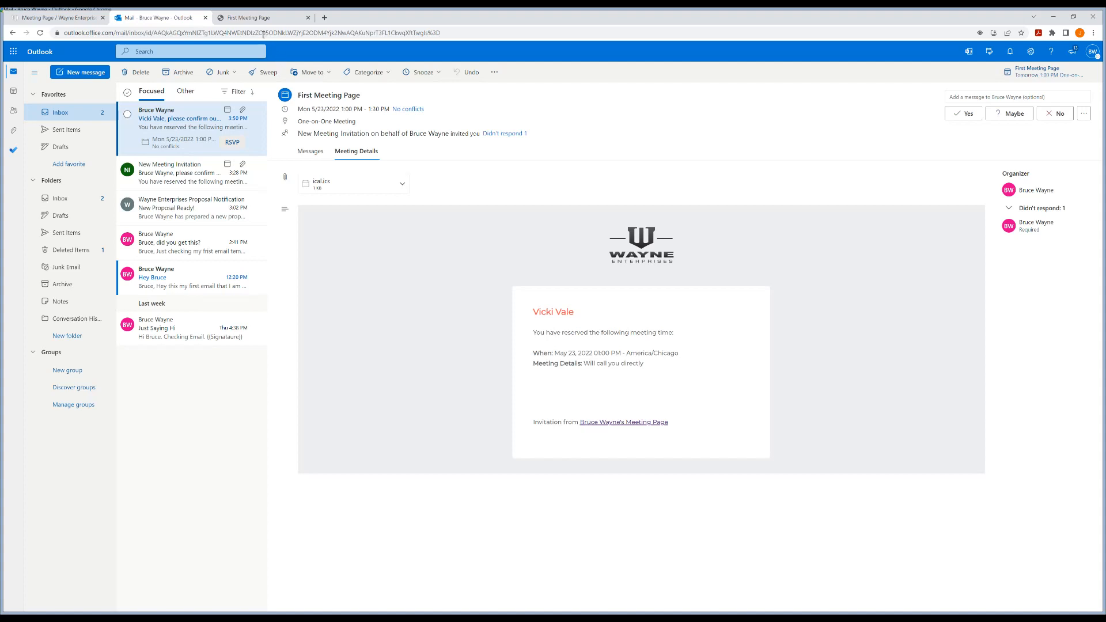
click(60, 18)
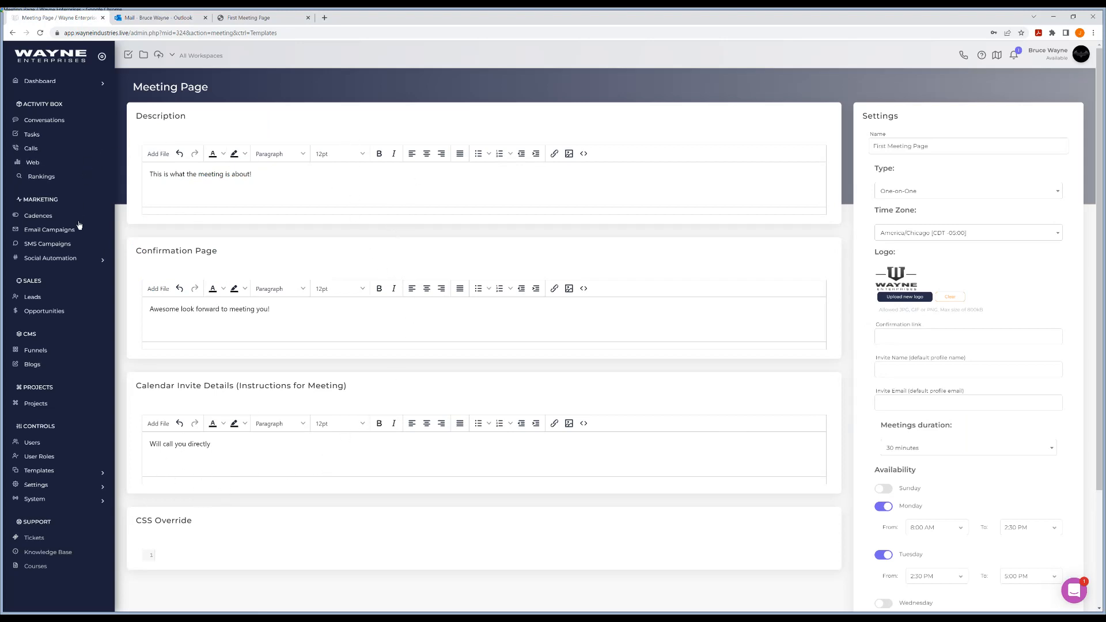
Open the new Meeting Page lead's detail page from the Leads list after checking its notification
click(35, 297)
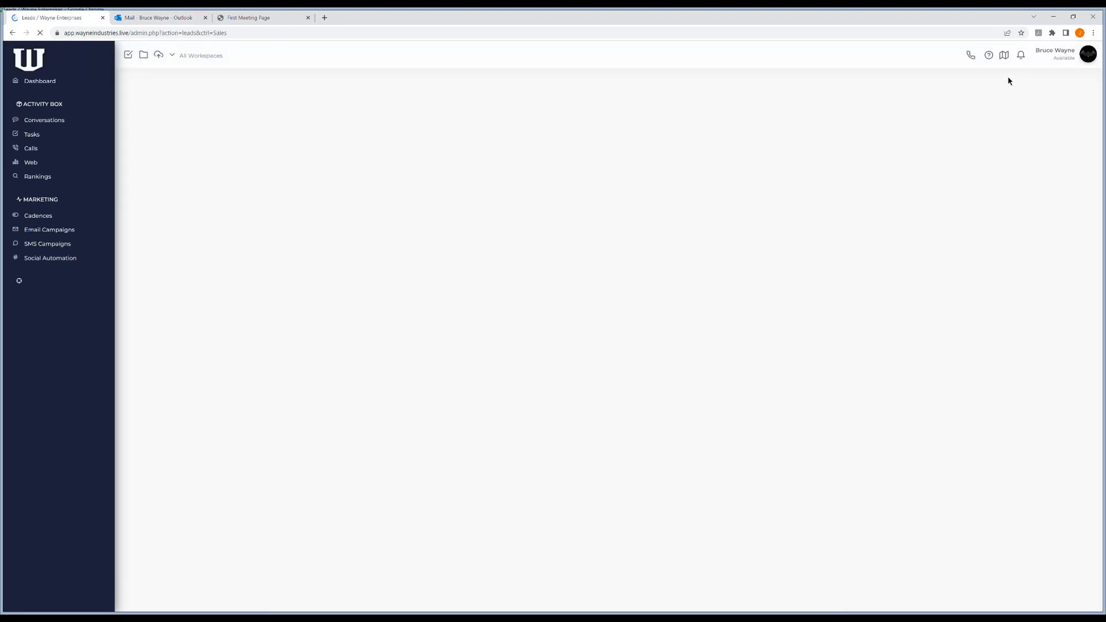
click(1022, 55)
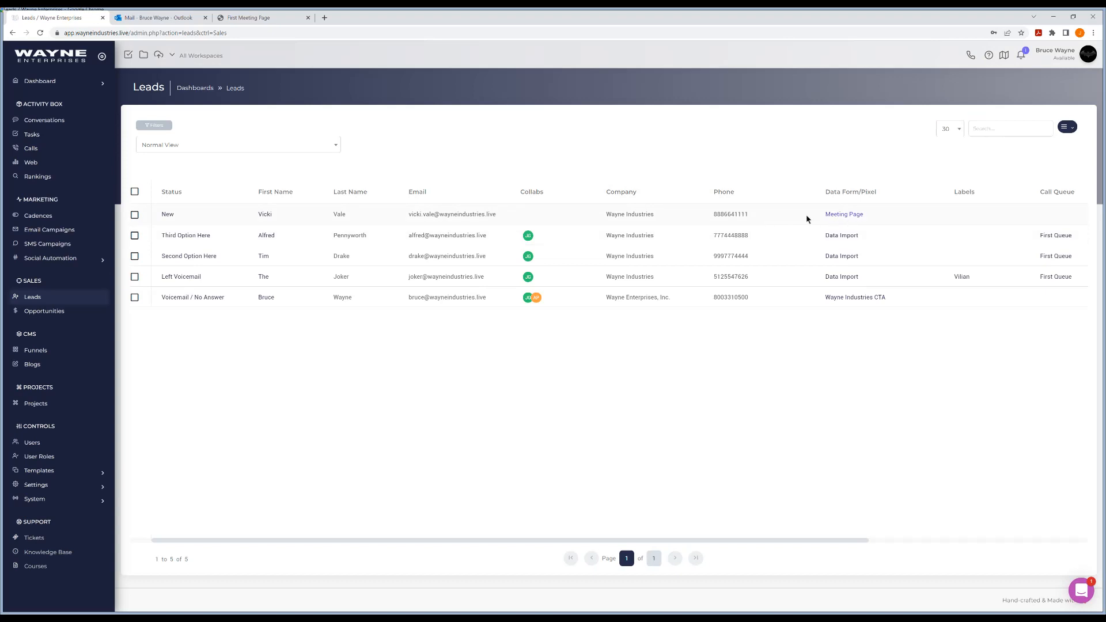
click(265, 216)
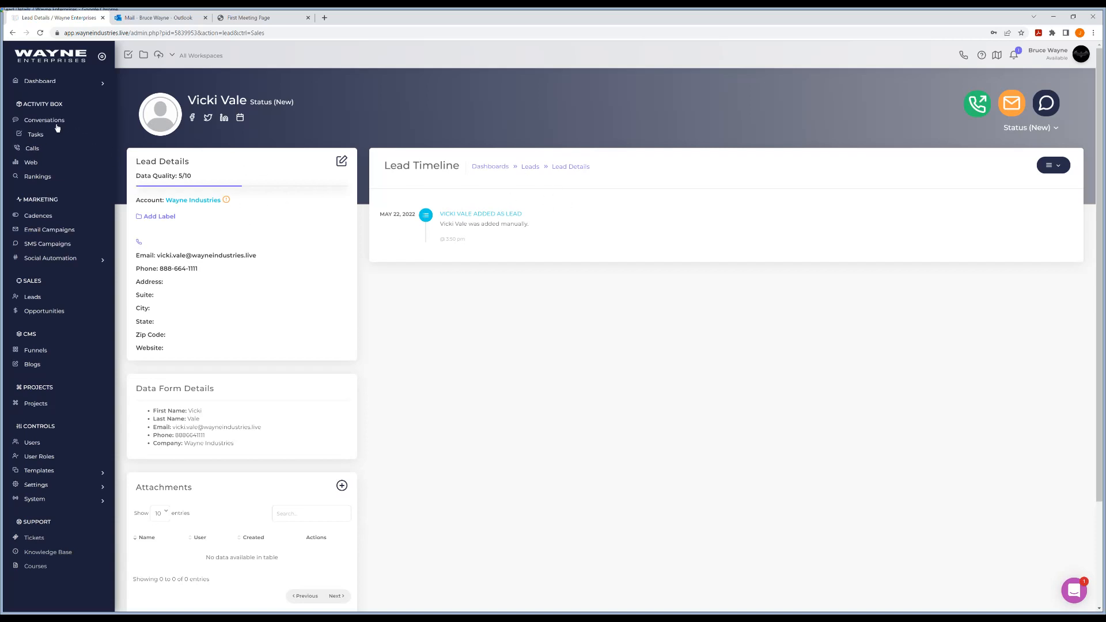
Show All Tasks to find the May 23, 1:00–1:30 PM CDT Meeting Page task
click(42, 136)
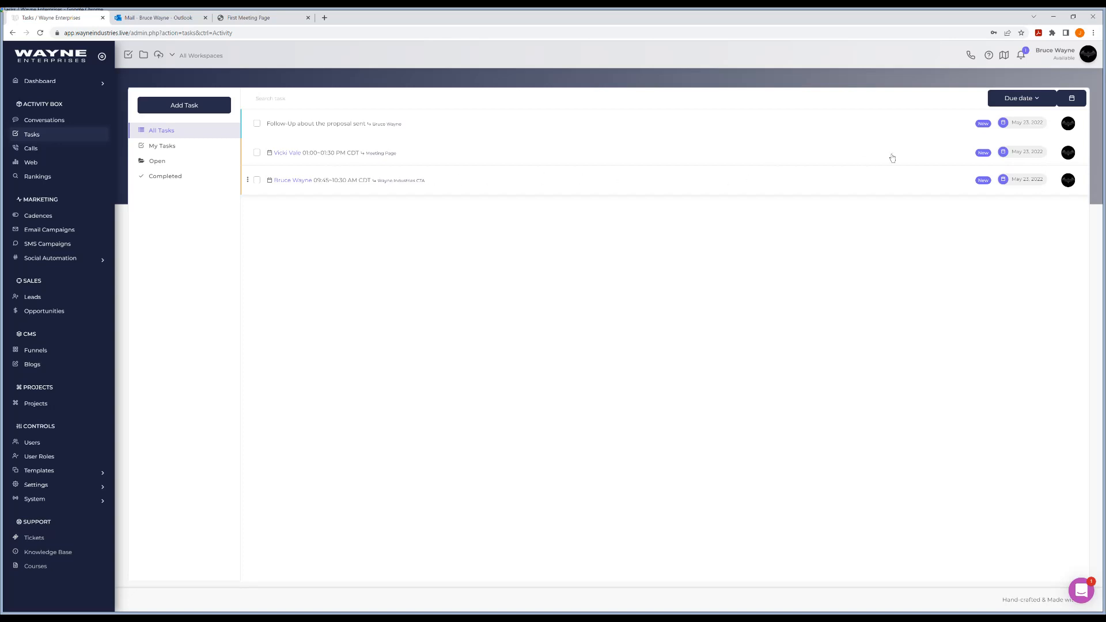
click(1072, 99)
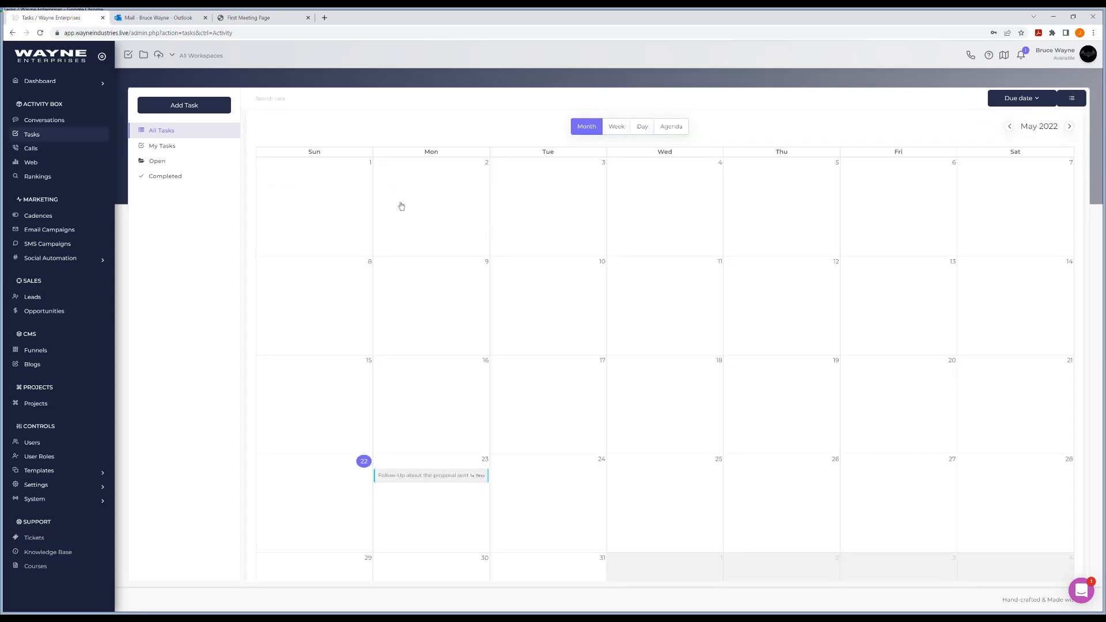
click(36, 136)
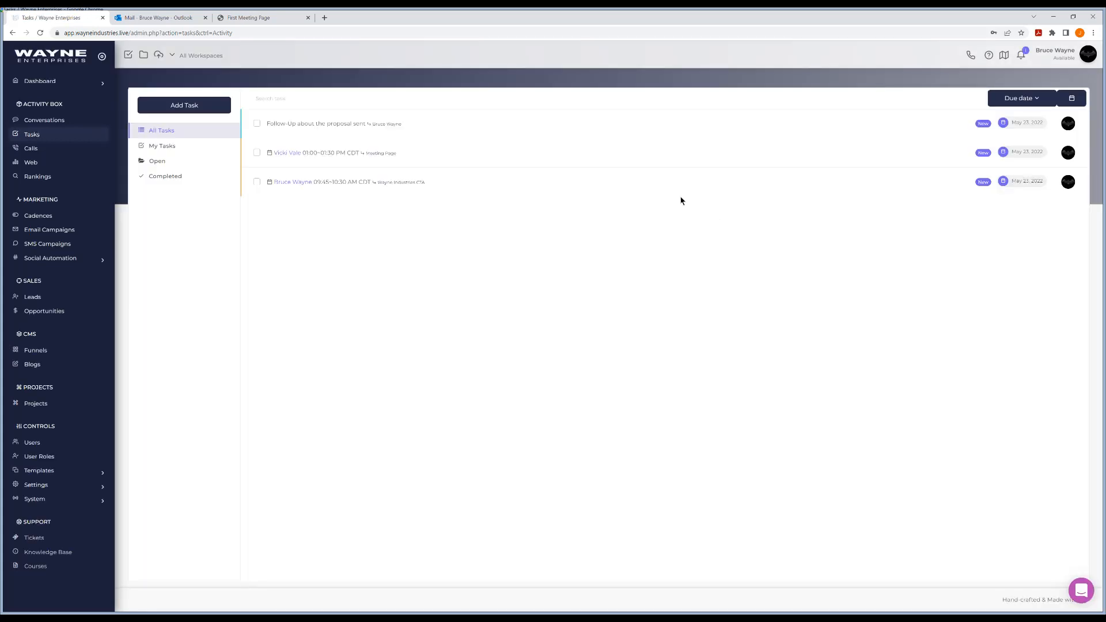